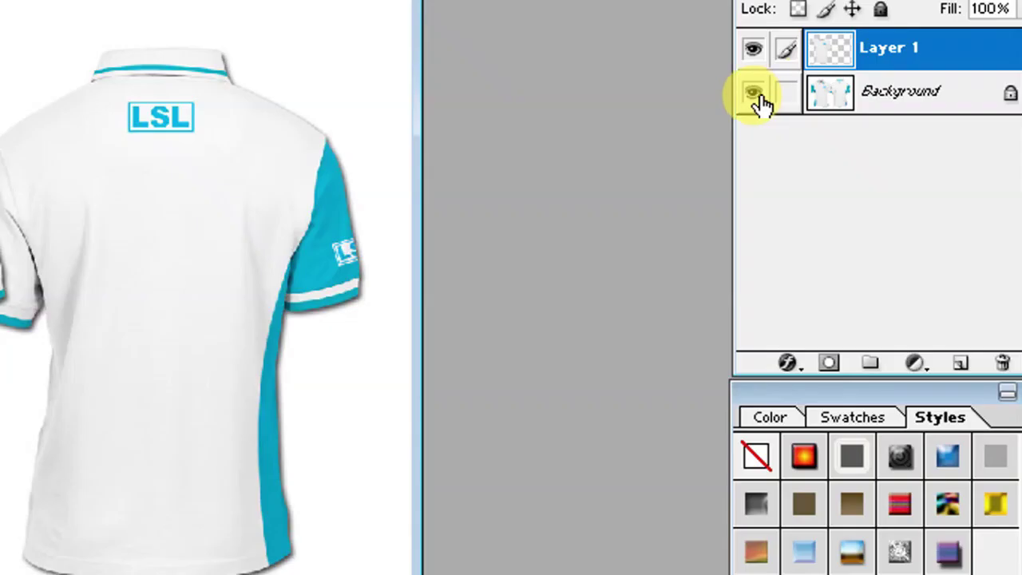
Turn off the Background layer's visibility so only Layer 1's cut-out shirt shows.
{"action": "left_click", "coordinate": [753, 96]}
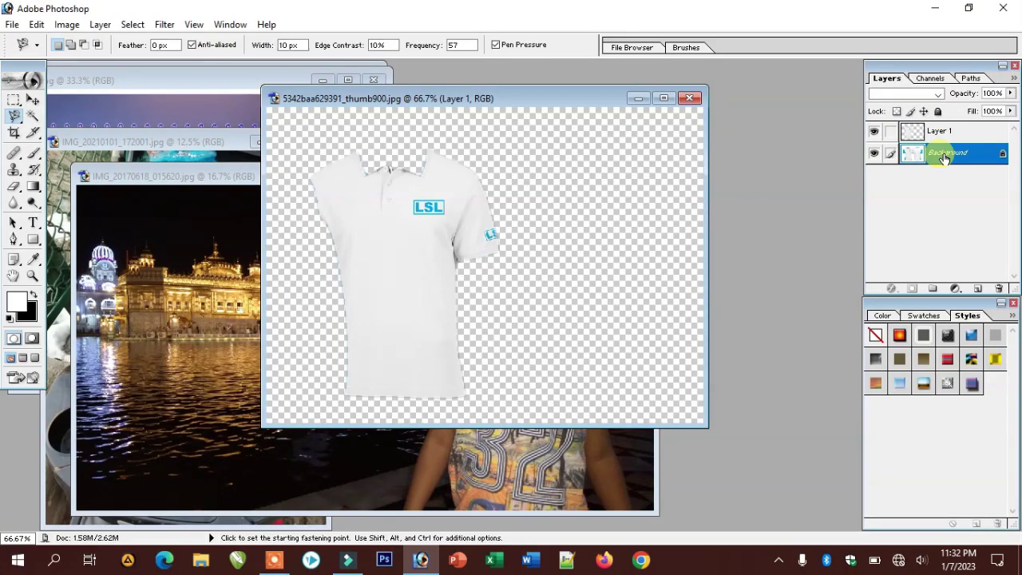
With Layer 1 selected and Background hidden, drag the rose photo into the shirt document.
{"action": "left_click", "coordinate": [882, 152]}
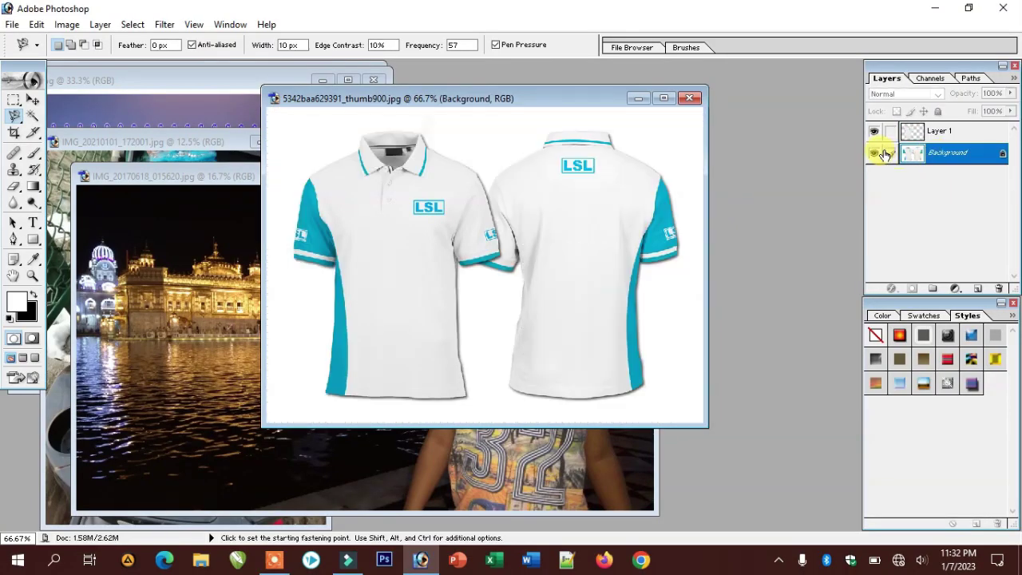
{"action": "left_click", "coordinate": [950, 136]}
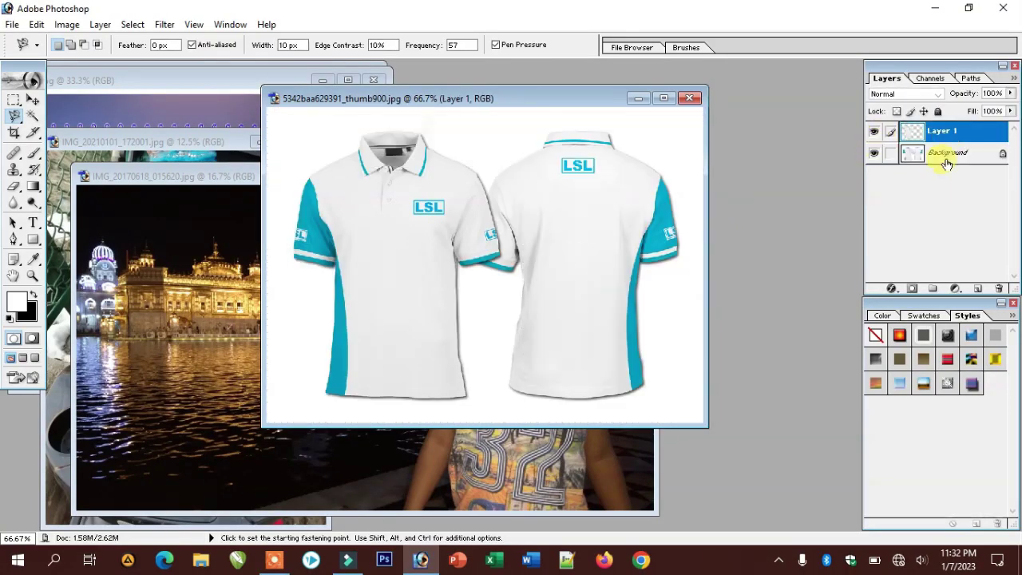
{"action": "left_click", "coordinate": [875, 153]}
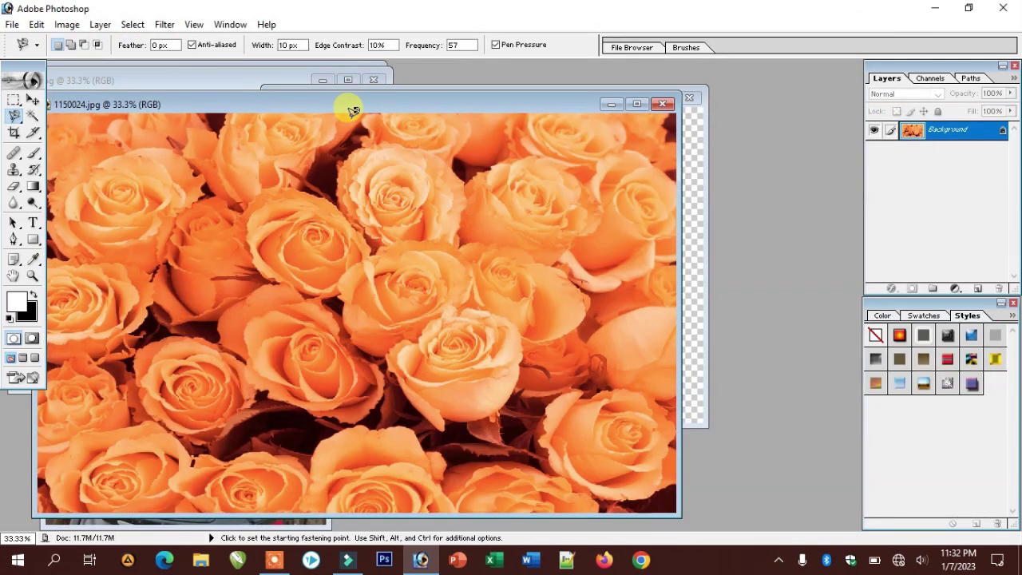
{"action": "mouse_move", "coordinate": [351, 111]}
{"action": "left_mouse_down"}
{"action": "mouse_move", "coordinate": [372, 258]}
{"action": "mouse_move", "coordinate": [364, 281]}
{"action": "left_mouse_up"}
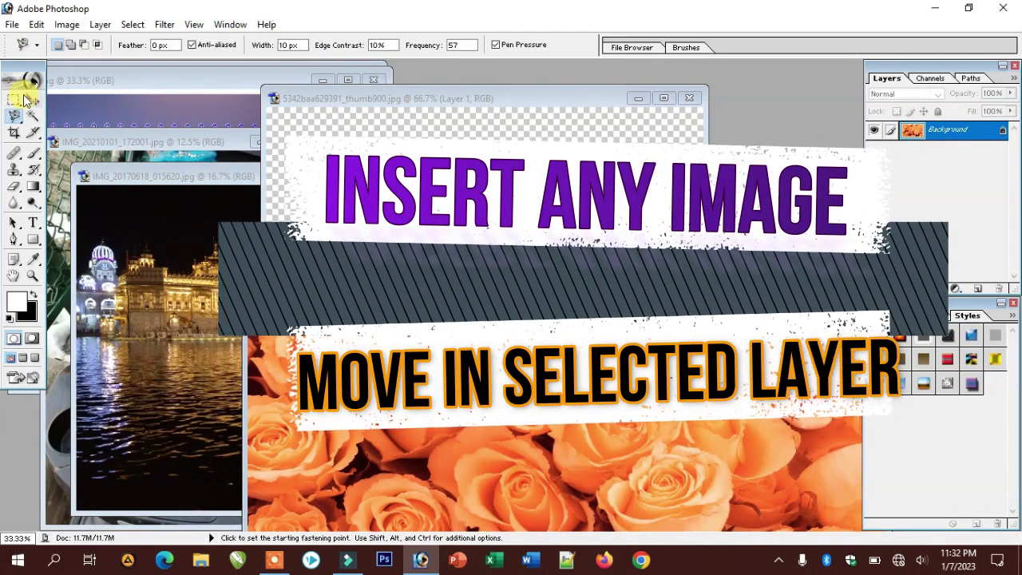
{"action": "left_click", "coordinate": [33, 99]}
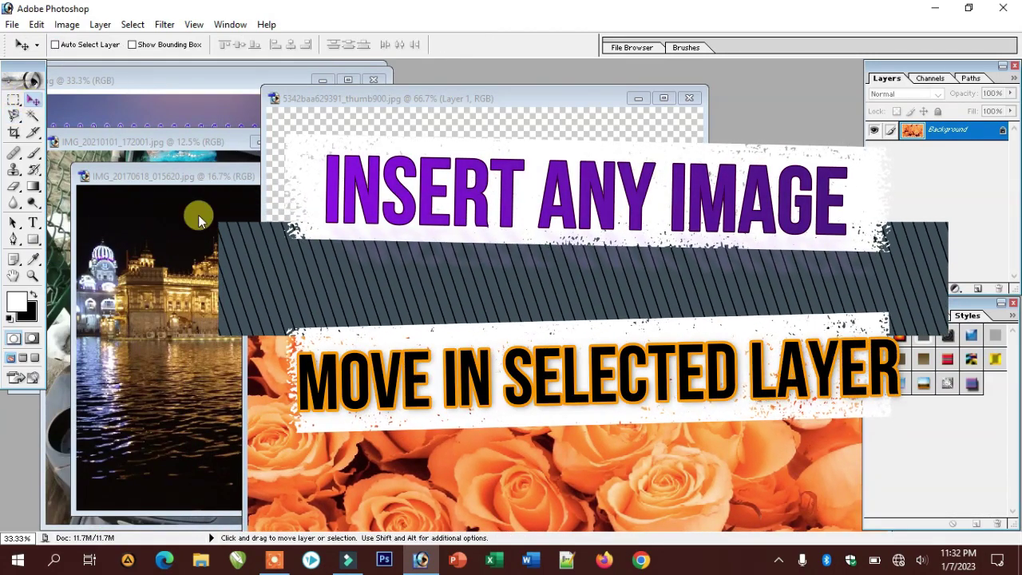
{"action": "left_click_drag", "start_coordinate": [359, 471], "coordinate": [471, 223]}
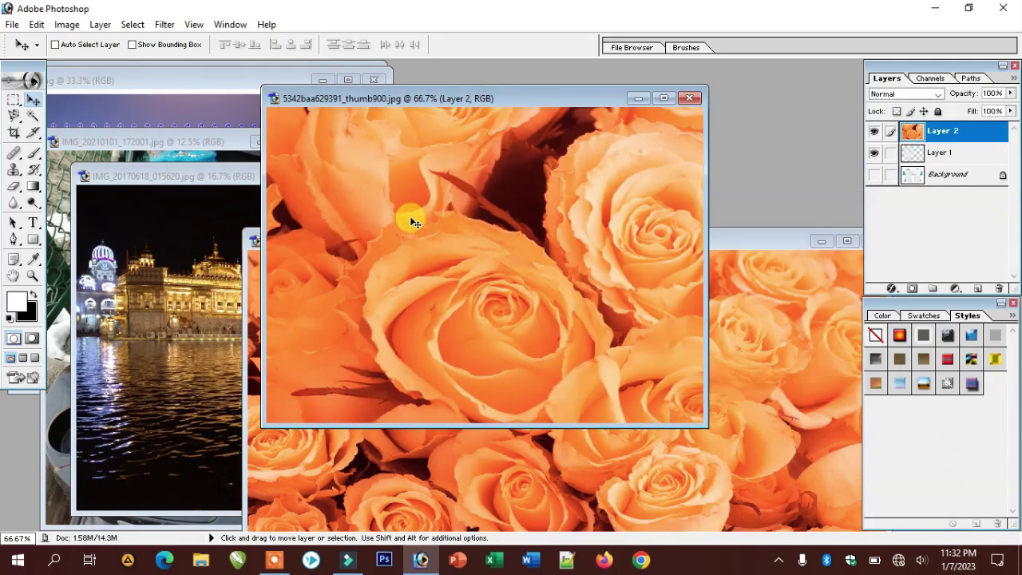
Scale the new rose layer down to a small square over the left shirt.
{"action": "key", "text": "ctrl+t"}
{"action": "mouse_move", "coordinate": [292, 224]}
{"action": "left_mouse_down"}
{"action": "mouse_move", "coordinate": [465, 210]}
{"action": "mouse_move", "coordinate": [299, 146]}
{"action": "left_mouse_up"}
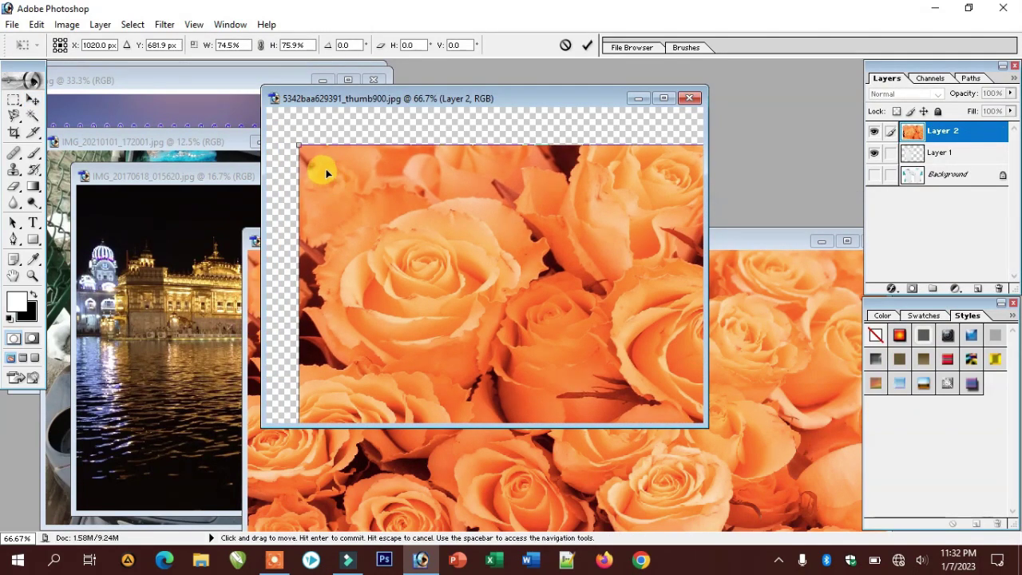
{"action": "mouse_move", "coordinate": [704, 423]}
{"action": "left_mouse_down"}
{"action": "mouse_move", "coordinate": [520, 360]}
{"action": "mouse_move", "coordinate": [530, 399]}
{"action": "mouse_move", "coordinate": [545, 413]}
{"action": "left_mouse_up"}
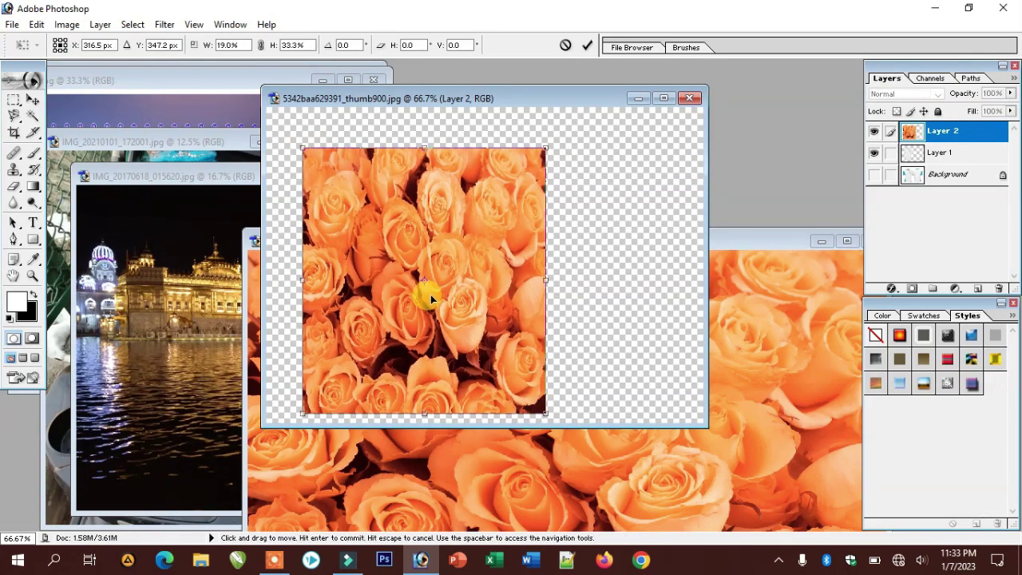
{"action": "key", "text": "Return"}
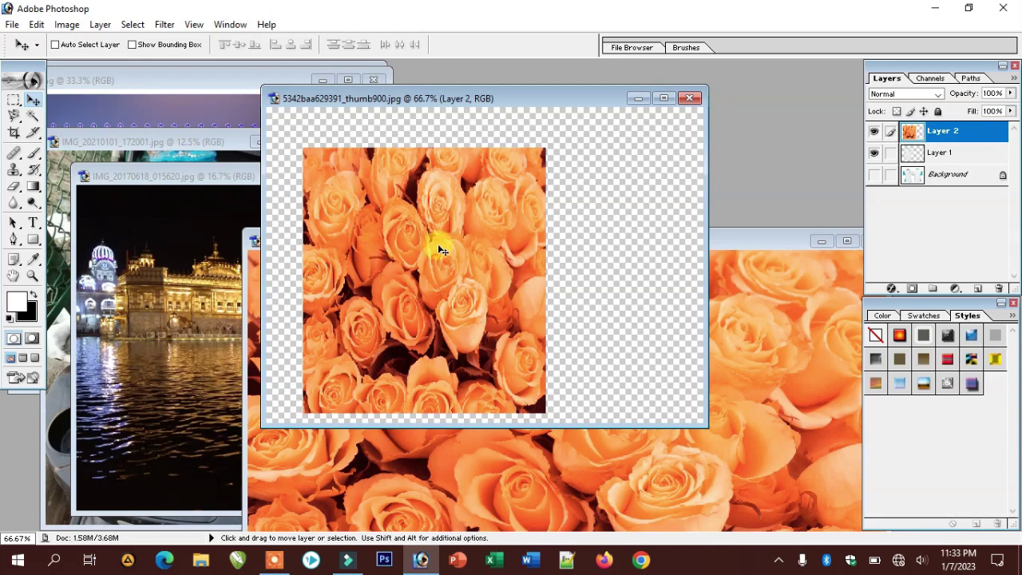
Nudge the roses, clip Layer 2 to the Layer 1 shirt, and show Background again.
{"action": "mouse_move", "coordinate": [396, 255]}
{"action": "left_mouse_down"}
{"action": "mouse_move", "coordinate": [558, 251]}
{"action": "mouse_move", "coordinate": [490, 239]}
{"action": "mouse_move", "coordinate": [520, 240]}
{"action": "mouse_move", "coordinate": [401, 250]}
{"action": "mouse_move", "coordinate": [383, 229]}
{"action": "left_mouse_up"}
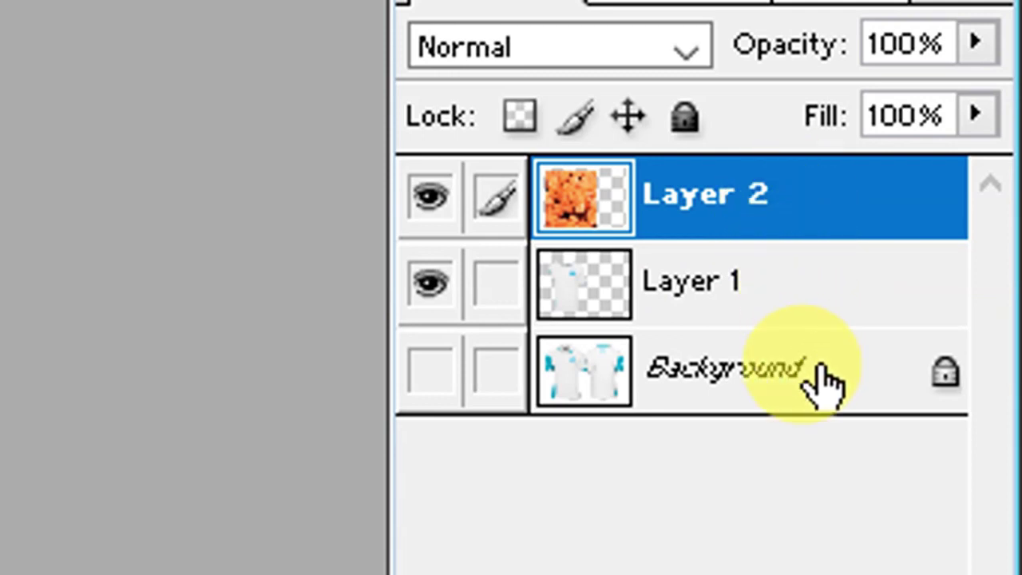
{"action": "left_click", "coordinate": [818, 225]}
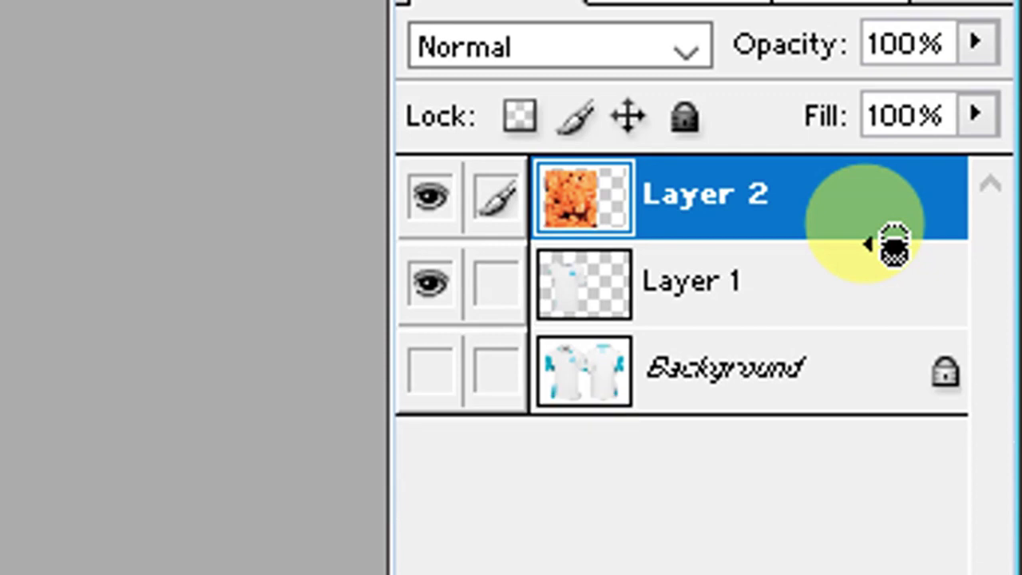
{"action": "left_click", "coordinate": [890, 242], "text": "alt"}
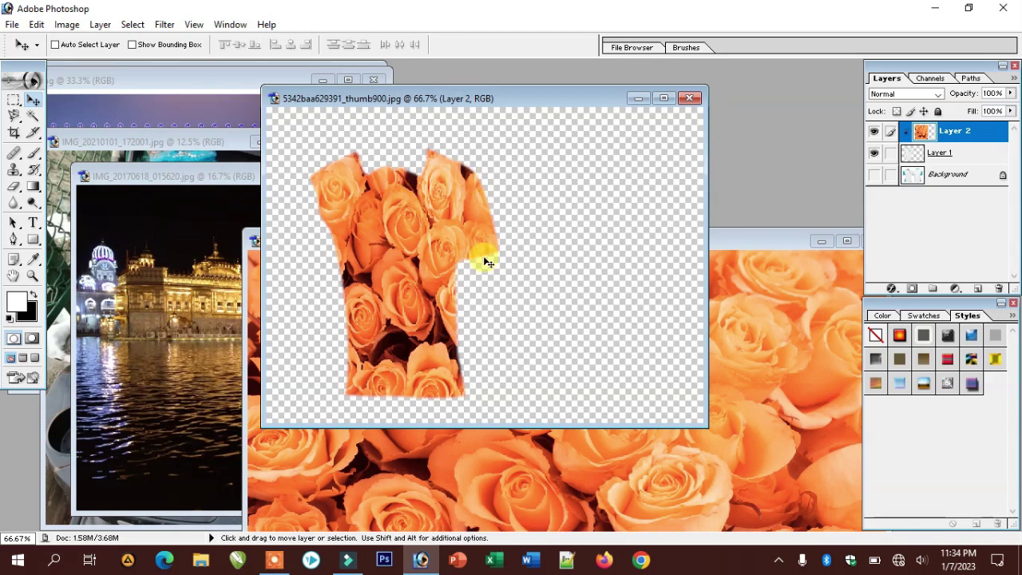
{"action": "left_click", "coordinate": [874, 175]}
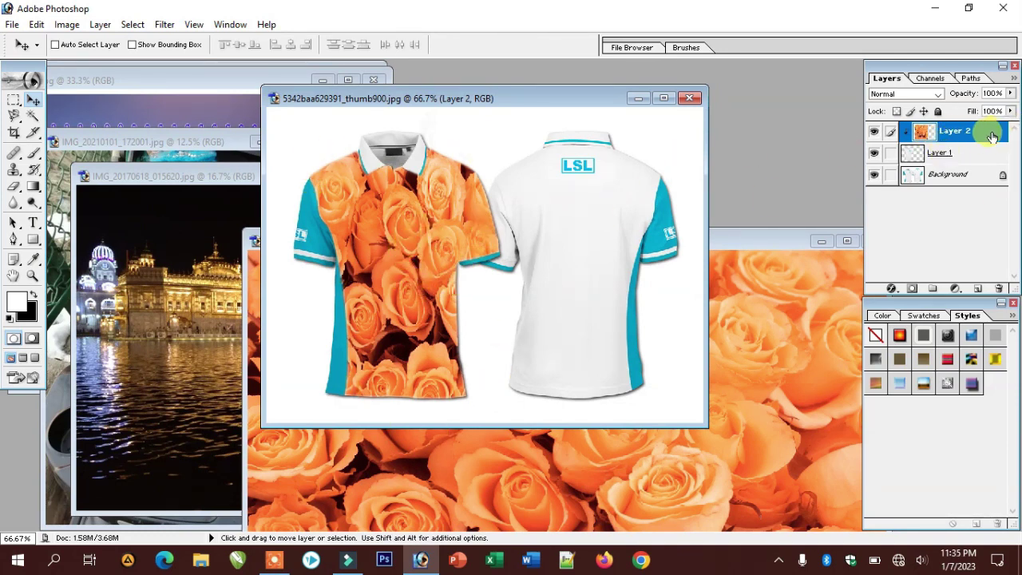
Free-transform Layer 2 larger so the clipped roses fill the entire front shirt.
{"action": "key", "text": "ctrl+t"}
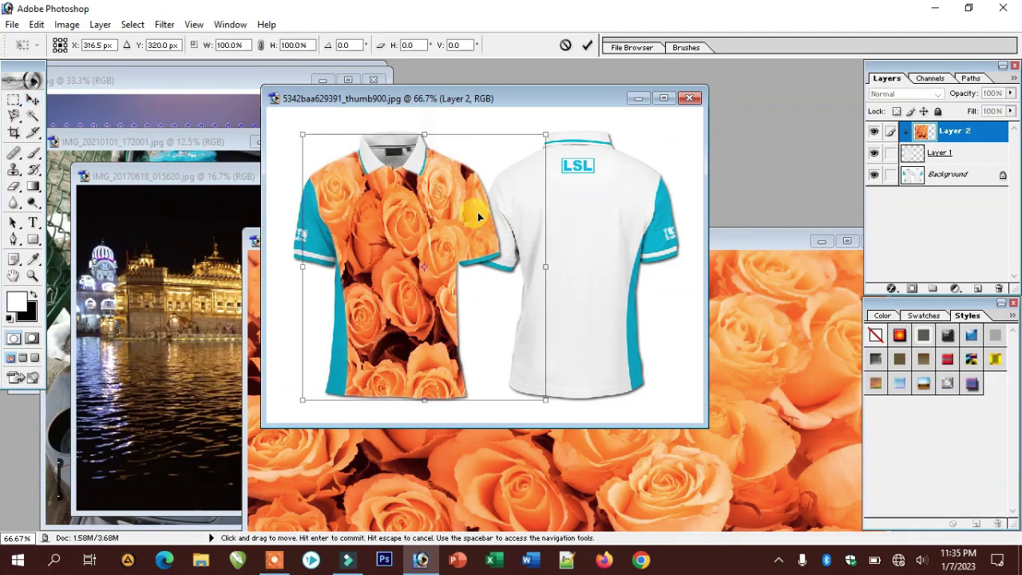
{"action": "left_click_drag", "start_coordinate": [531, 149], "coordinate": [551, 130]}
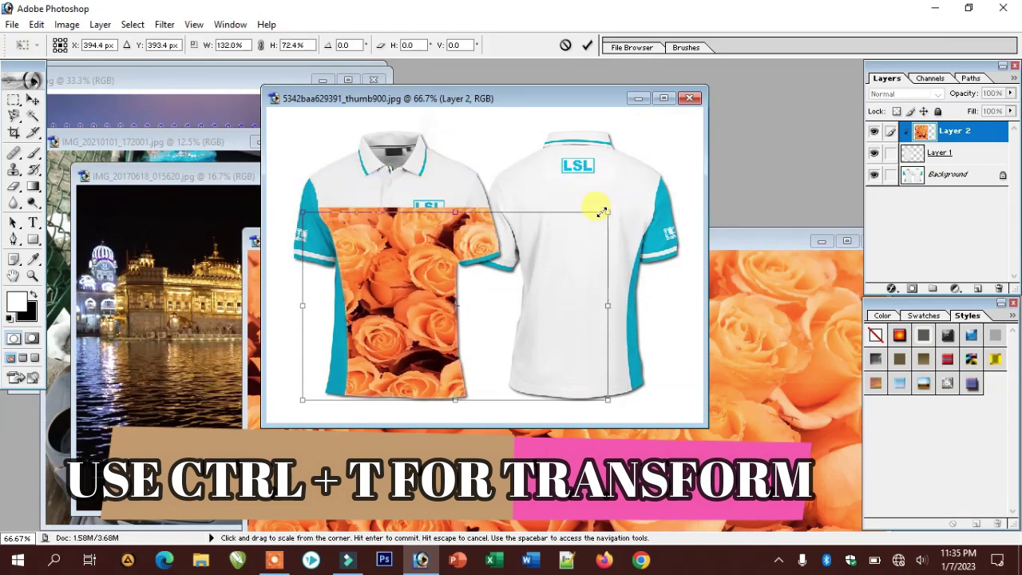
{"action": "mouse_move", "coordinate": [551, 129]}
{"action": "left_mouse_down"}
{"action": "mouse_move", "coordinate": [681, 156]}
{"action": "mouse_move", "coordinate": [746, 251]}
{"action": "mouse_move", "coordinate": [880, 392]}
{"action": "mouse_move", "coordinate": [710, 197]}
{"action": "mouse_move", "coordinate": [589, 136]}
{"action": "mouse_move", "coordinate": [600, 119]}
{"action": "mouse_move", "coordinate": [626, 119]}
{"action": "mouse_move", "coordinate": [592, 143]}
{"action": "mouse_move", "coordinate": [552, 144]}
{"action": "mouse_move", "coordinate": [532, 130]}
{"action": "mouse_move", "coordinate": [511, 152]}
{"action": "mouse_move", "coordinate": [495, 148]}
{"action": "mouse_move", "coordinate": [533, 144]}
{"action": "left_mouse_up"}
{"action": "double_click", "coordinate": [414, 252]}
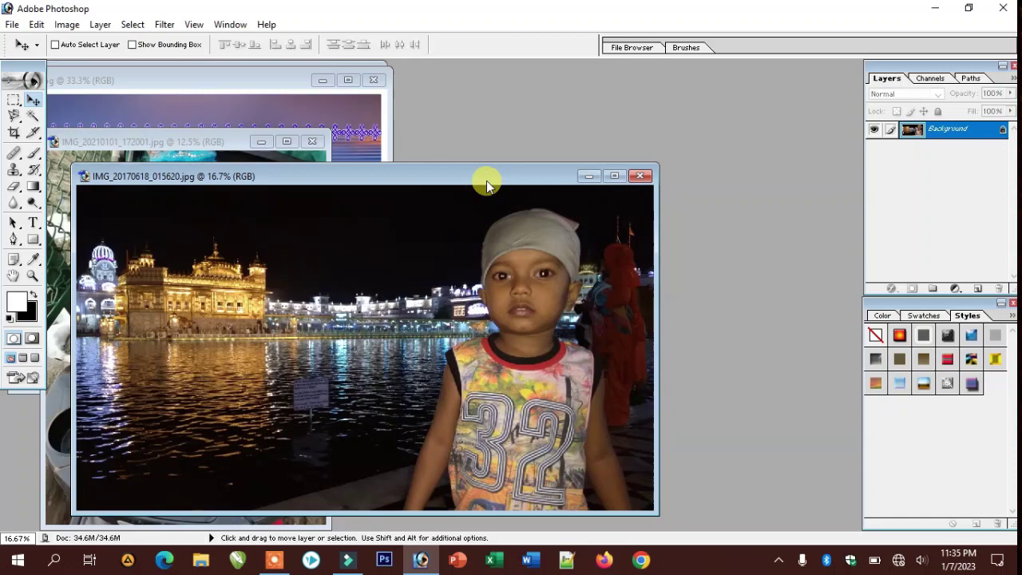
Rearrange the temple, stroller and two-oval frame windows across the workspace.
{"action": "left_click_drag", "start_coordinate": [486, 181], "coordinate": [707, 125]}
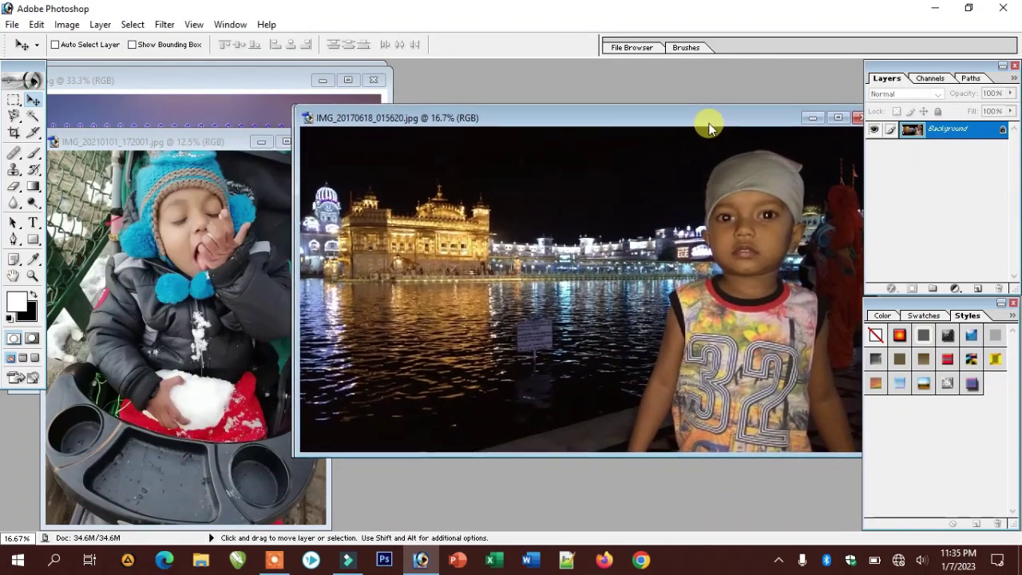
{"action": "left_click", "coordinate": [205, 271]}
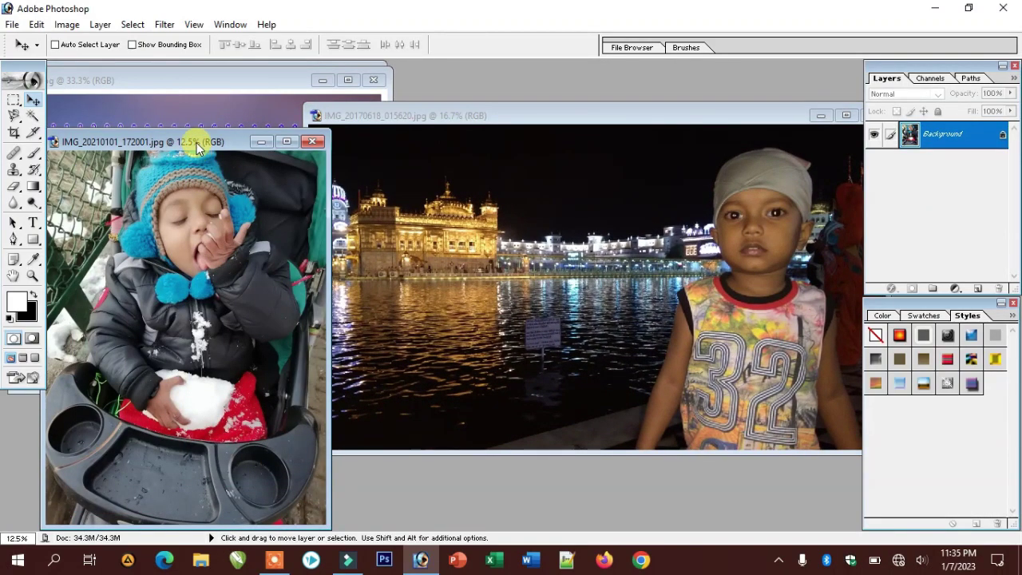
{"action": "left_click_drag", "start_coordinate": [197, 147], "coordinate": [506, 116]}
{"action": "left_click", "coordinate": [781, 273]}
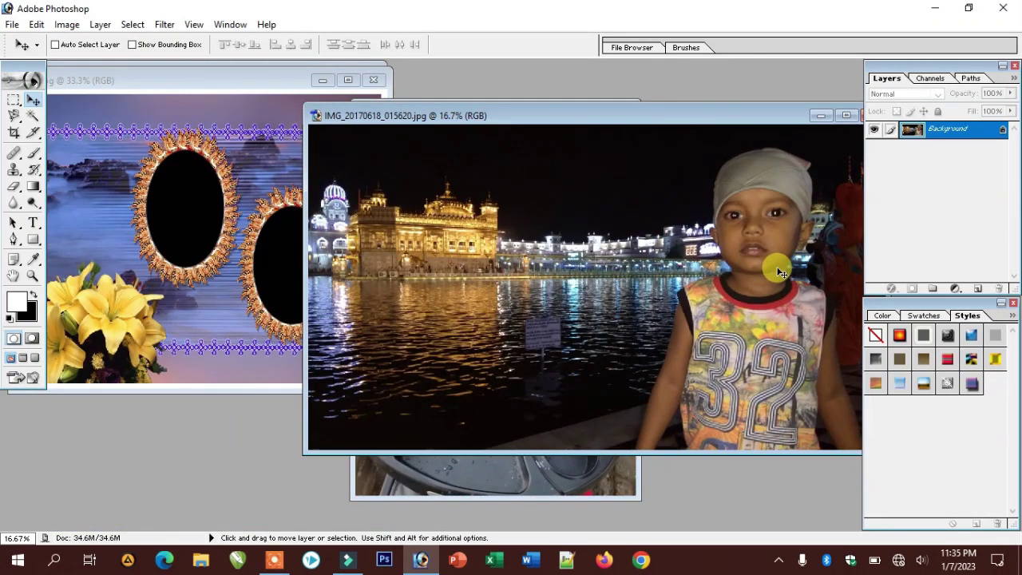
{"action": "left_click", "coordinate": [247, 243]}
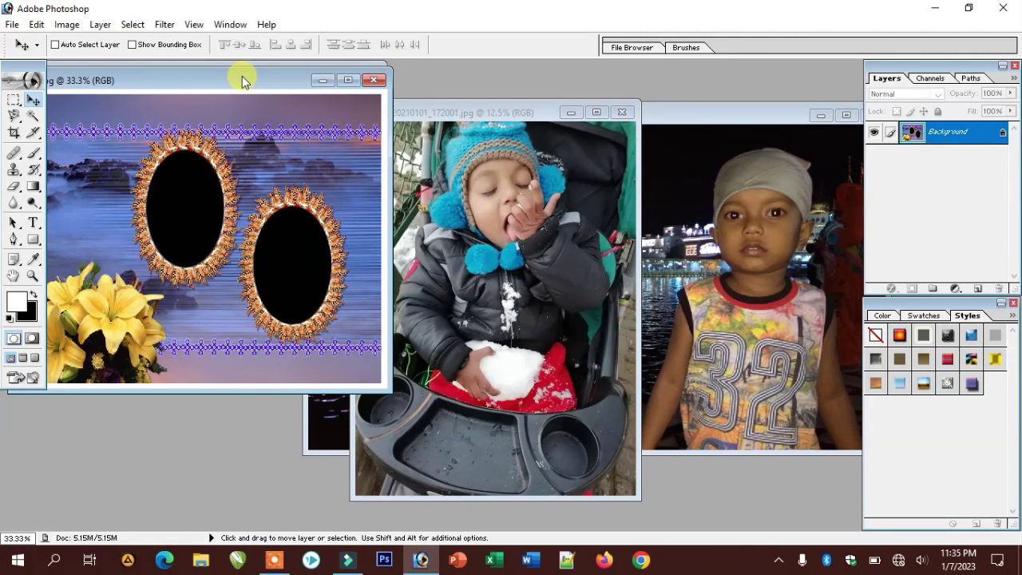
{"action": "left_click_drag", "start_coordinate": [242, 78], "coordinate": [254, 374]}
Shift the 22.jpg flower frame window right and leave it in front.
{"action": "left_click", "coordinate": [208, 92]}
{"action": "mouse_move", "coordinate": [221, 73]}
{"action": "left_mouse_down"}
{"action": "mouse_move", "coordinate": [317, 72]}
{"action": "mouse_move", "coordinate": [296, 79]}
{"action": "left_mouse_up"}
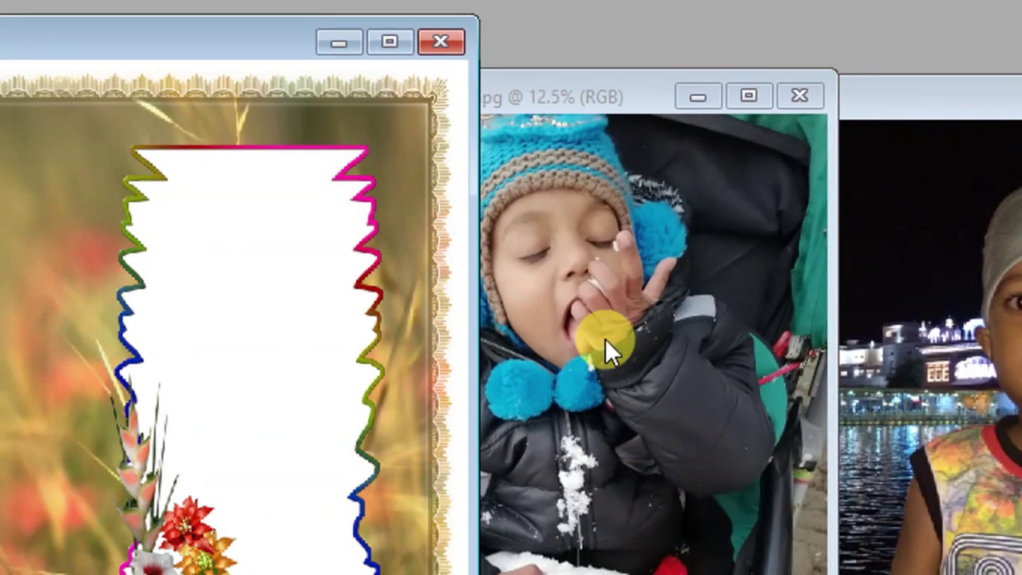
{"action": "left_click", "coordinate": [605, 338]}
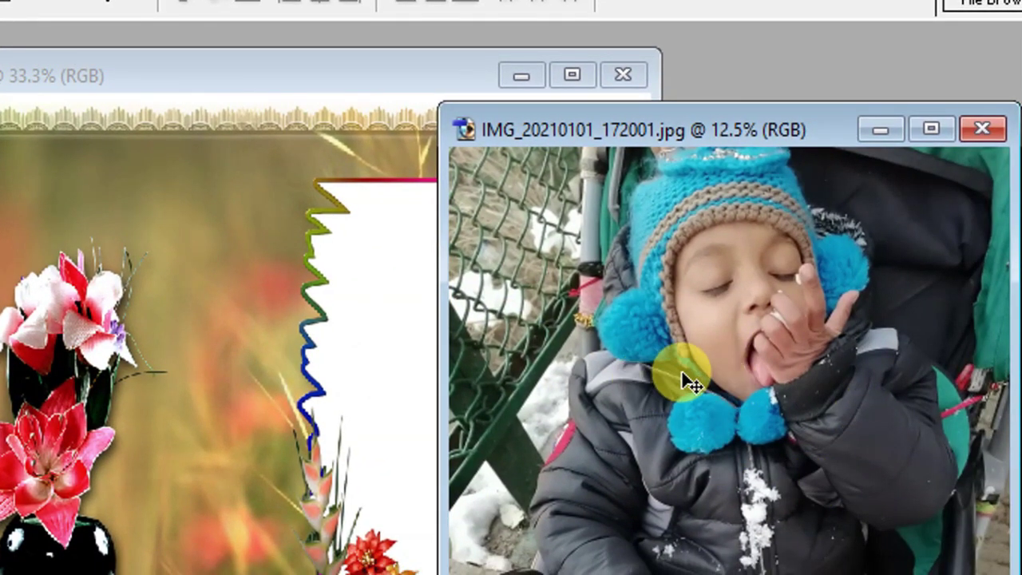
{"action": "left_click", "coordinate": [424, 352]}
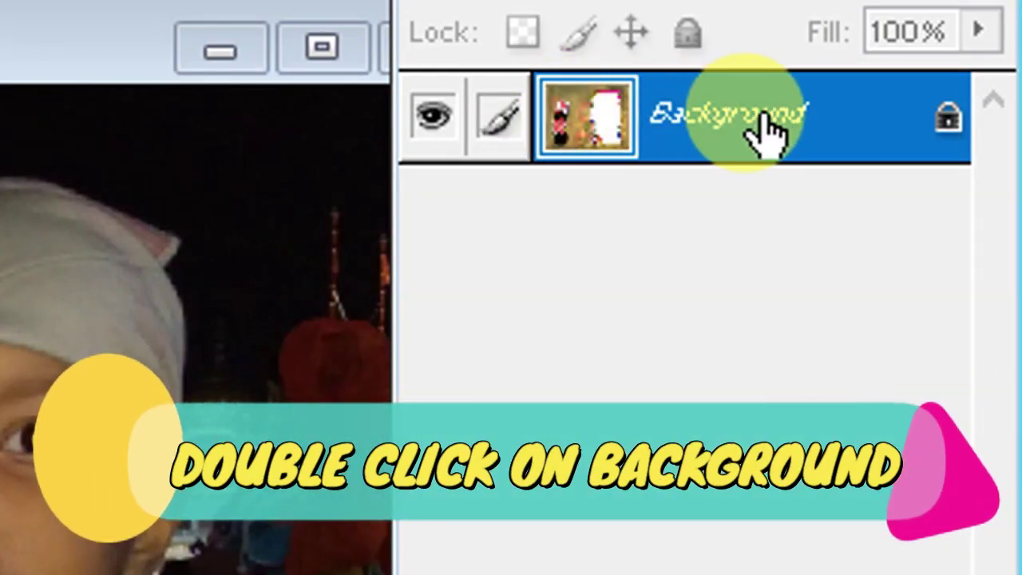
Convert the 22.jpg Background into an editable Layer 0.
{"action": "double_click", "coordinate": [765, 120]}
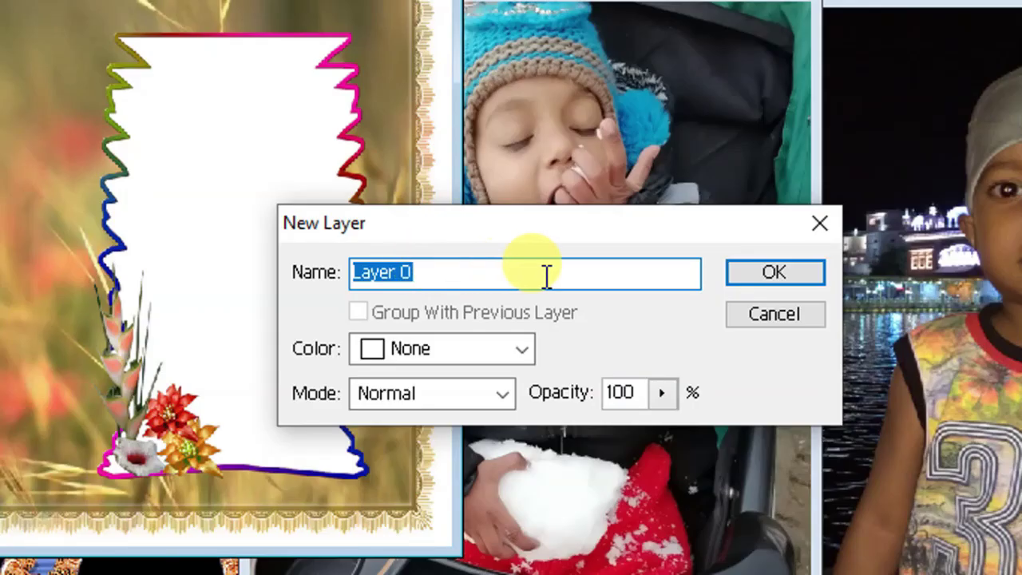
{"action": "left_click", "coordinate": [754, 274]}
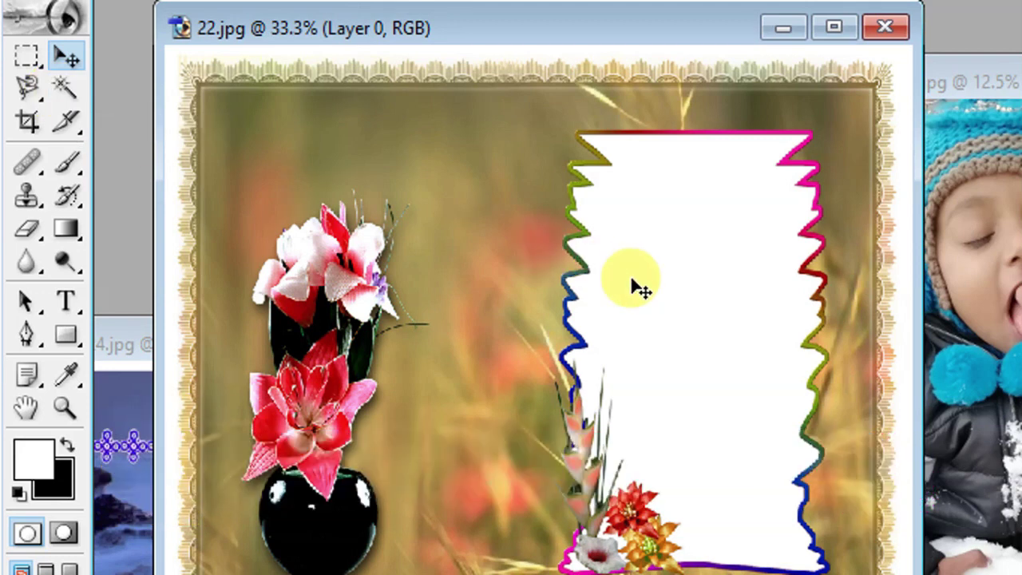
Magic Wand the white panel, feather it 2 px, delete it and deselect.
{"action": "key", "text": "w"}
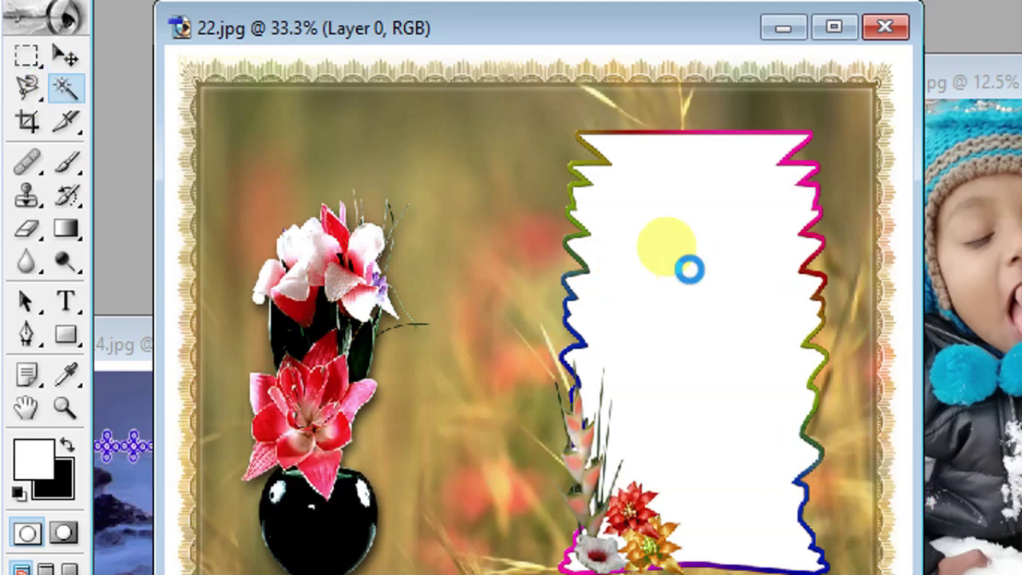
{"action": "left_click", "coordinate": [689, 269]}
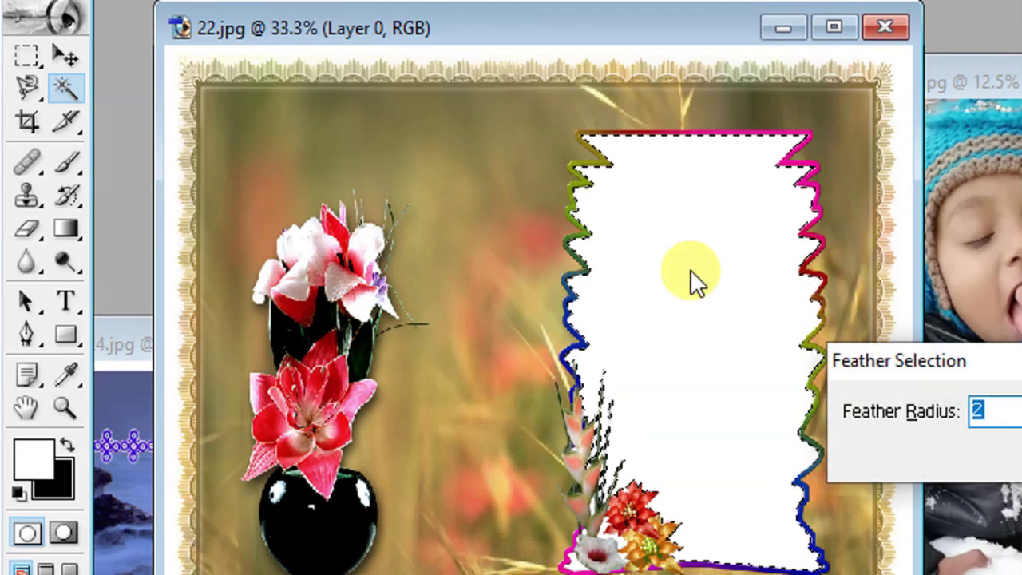
{"action": "type", "text": "2"}
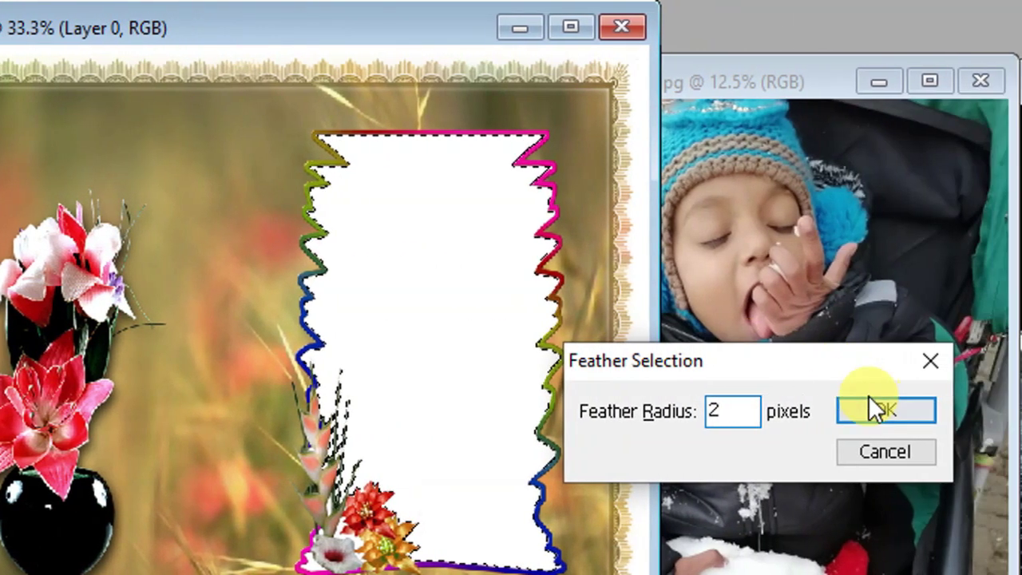
{"action": "left_click", "coordinate": [868, 399]}
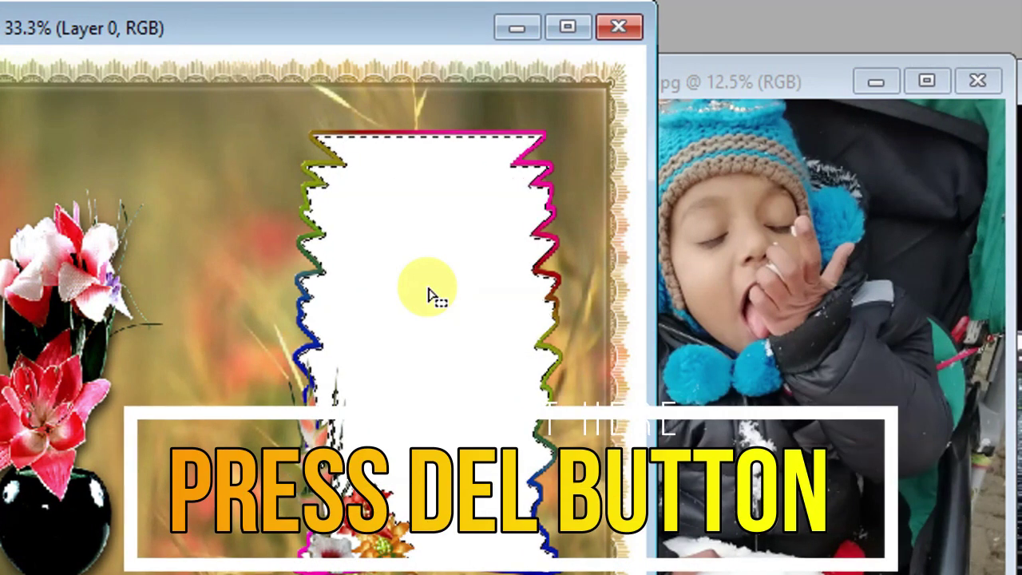
{"action": "key", "text": "Delete"}
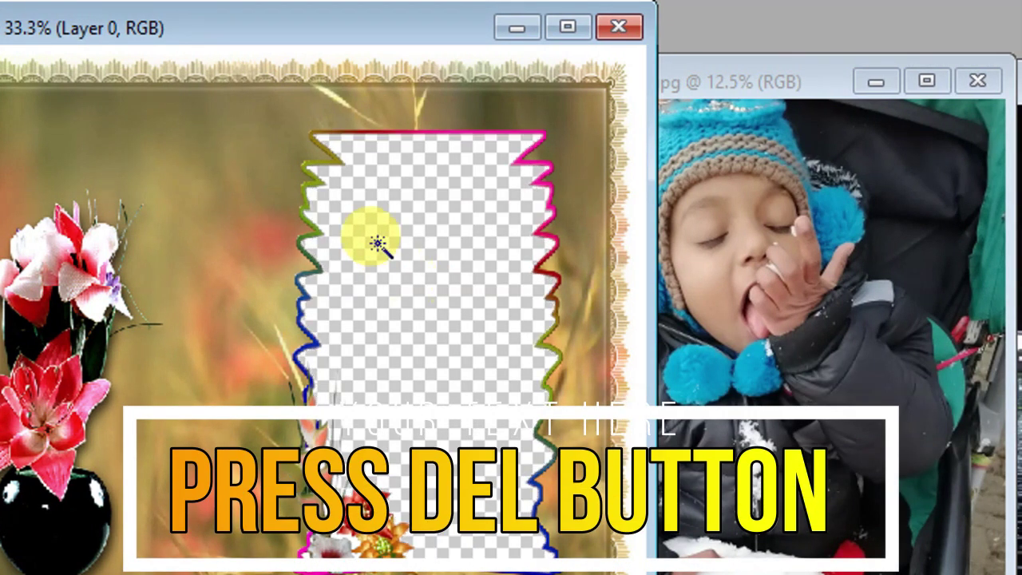
{"action": "key", "text": "ctrl+d"}
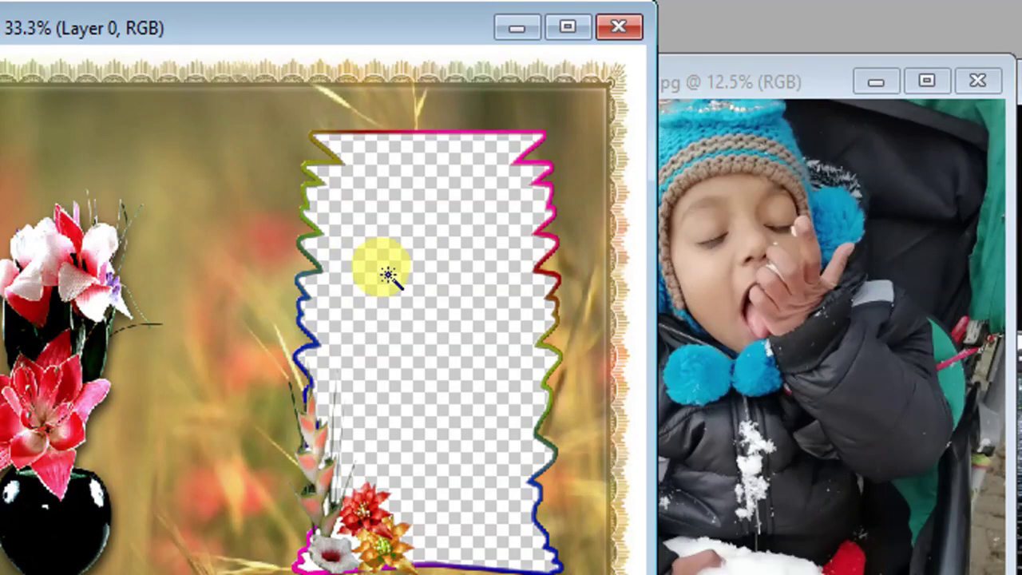
Drag the child-in-snow photo into 22.jpg and move frame Layer 0 above it.
{"action": "left_click", "coordinate": [783, 313]}
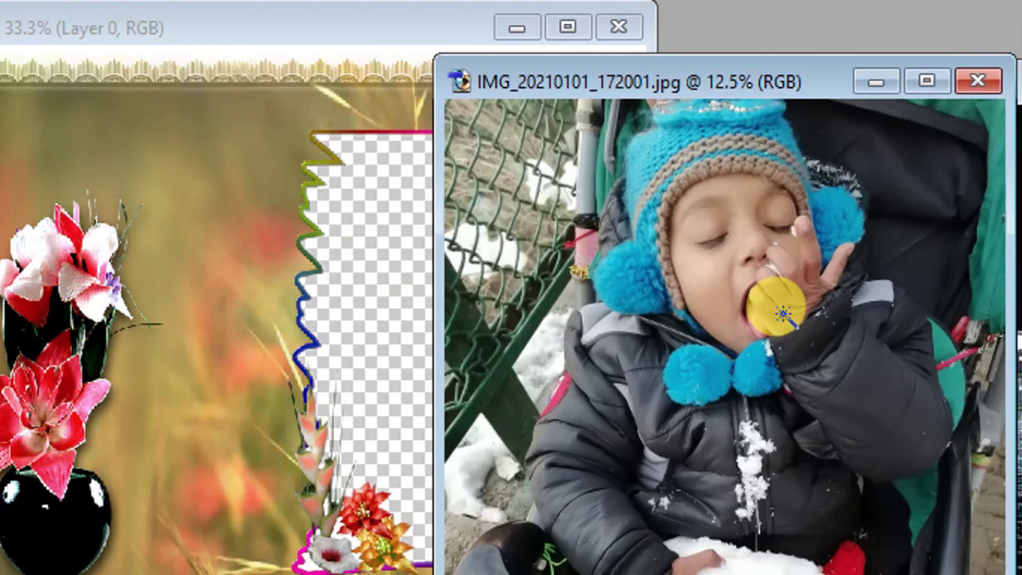
{"action": "mouse_move", "coordinate": [766, 307]}
{"action": "left_mouse_down"}
{"action": "mouse_move", "coordinate": [424, 272]}
{"action": "mouse_move", "coordinate": [381, 323]}
{"action": "left_mouse_up"}
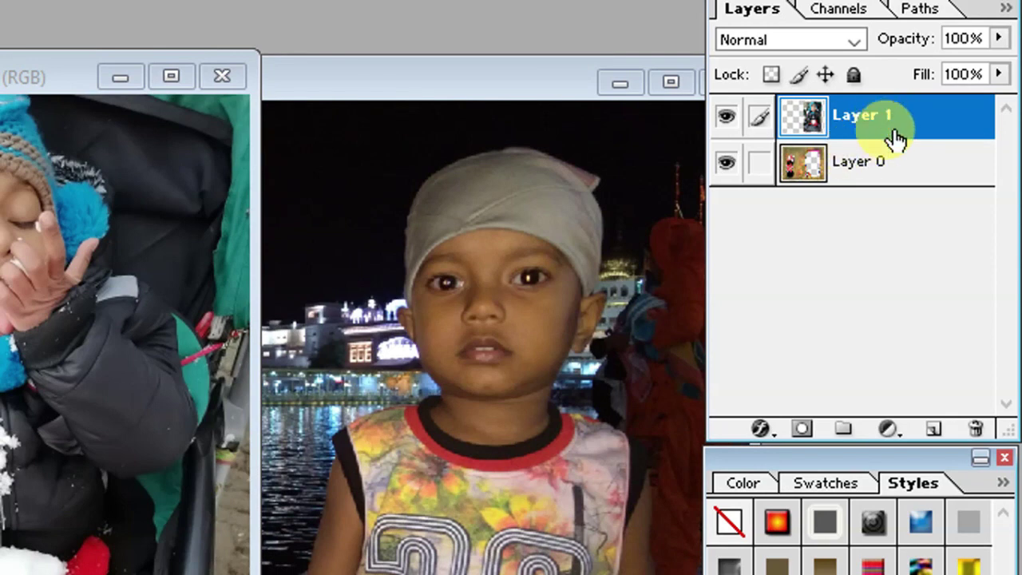
{"action": "left_click", "coordinate": [884, 160]}
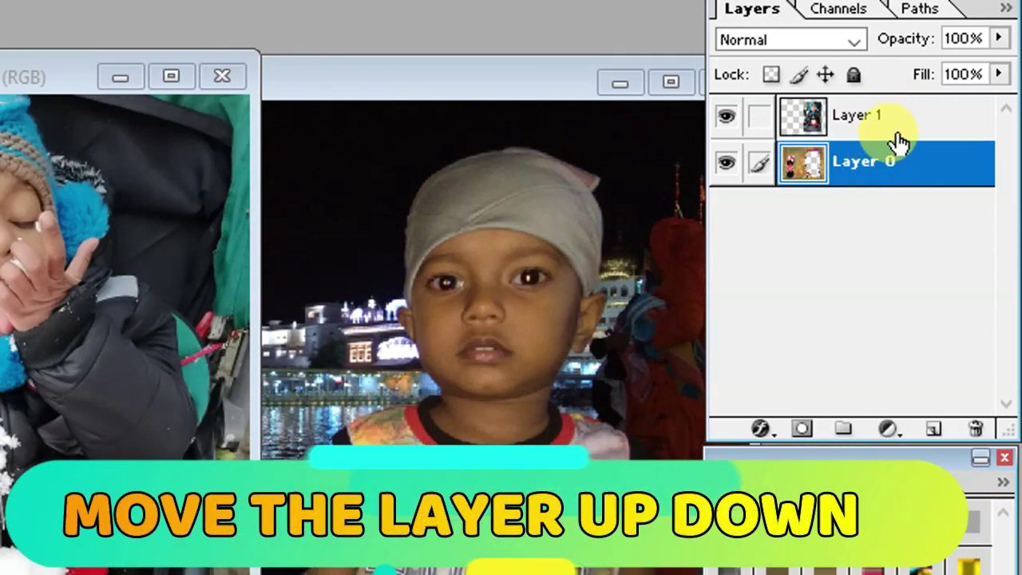
{"action": "left_click", "coordinate": [895, 138]}
{"action": "left_click_drag", "start_coordinate": [903, 166], "coordinate": [903, 108]}
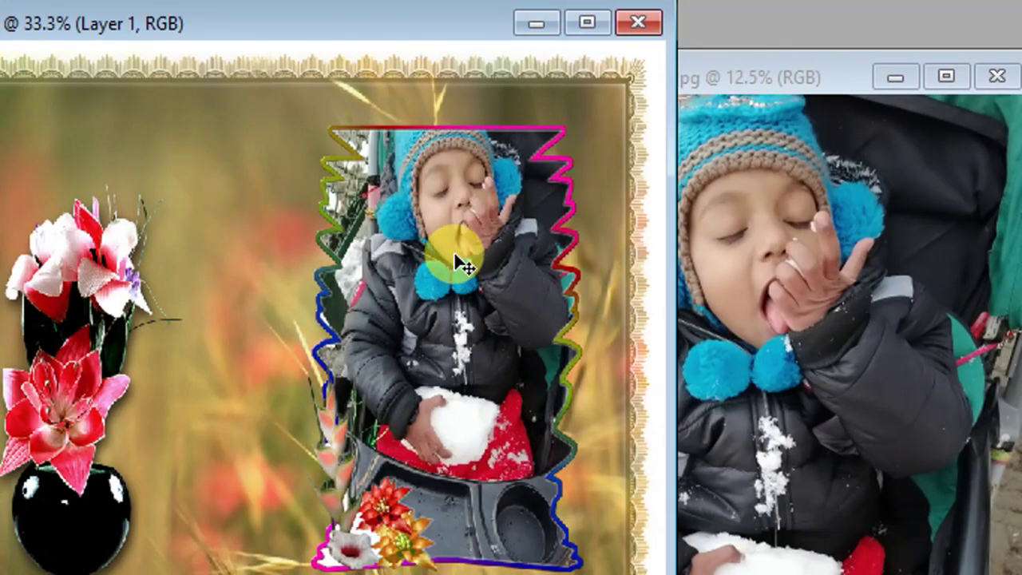
Reposition the child photo inside the frame opening and bring 24.jpg into view.
{"action": "right_click", "coordinate": [457, 279]}
{"action": "mouse_move", "coordinate": [473, 295]}
{"action": "left_mouse_down"}
{"action": "mouse_move", "coordinate": [450, 280]}
{"action": "mouse_move", "coordinate": [445, 316]}
{"action": "left_mouse_up"}
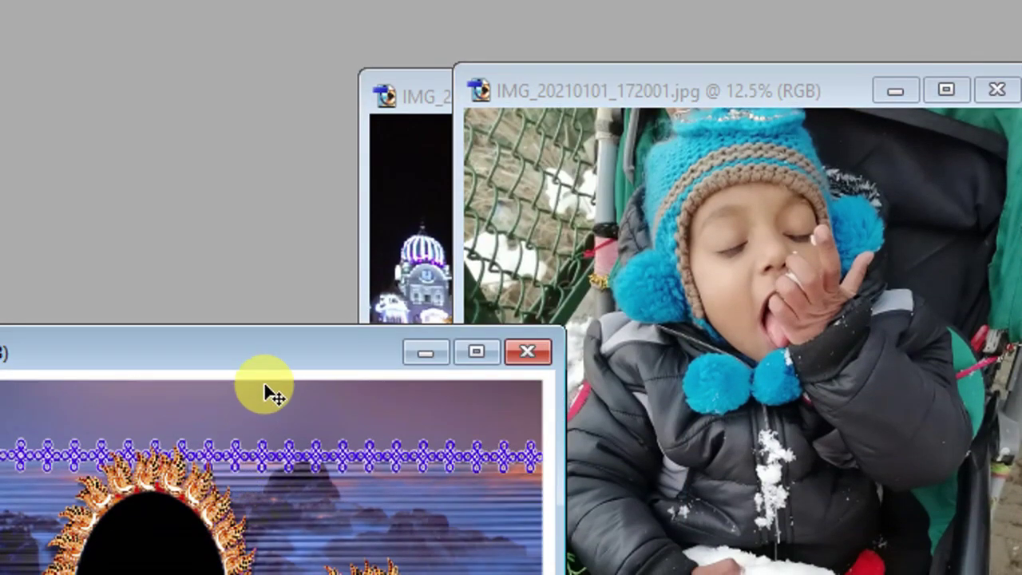
{"action": "left_click_drag", "start_coordinate": [257, 359], "coordinate": [501, 106]}
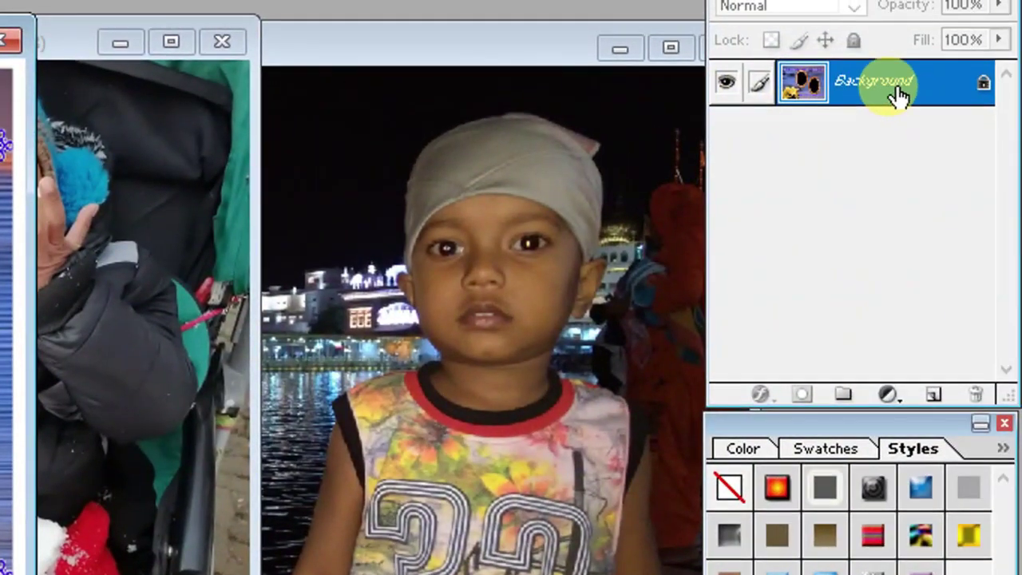
Unlock 24.jpg as Layer 0 and delete both black oval interiors with a 2-pixel feather.
{"action": "double_click", "coordinate": [886, 82]}
{"action": "left_click", "coordinate": [200, 334]}
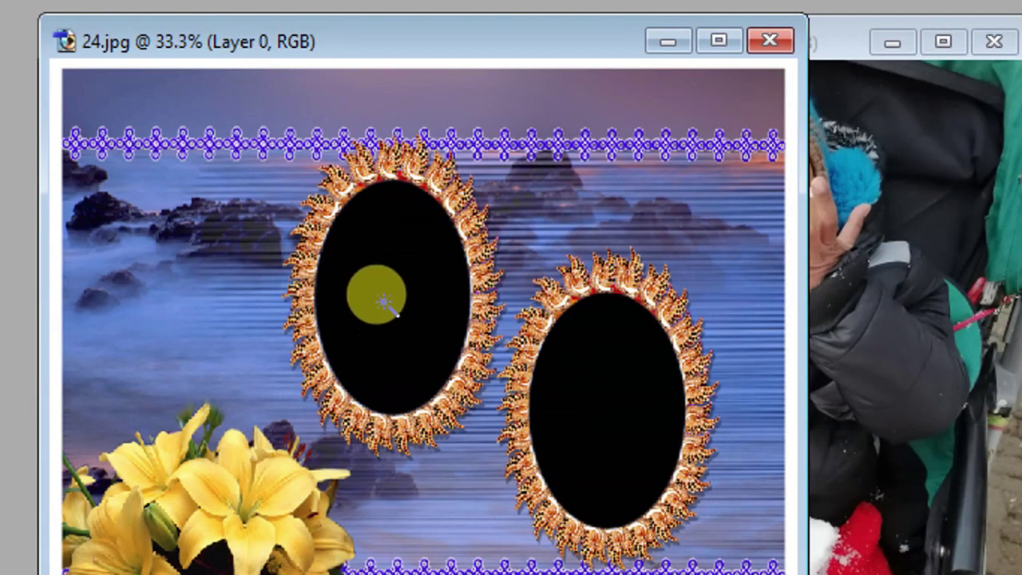
{"action": "left_click", "coordinate": [610, 421], "text": "shift"}
{"action": "key", "text": "ctrl+alt+d"}
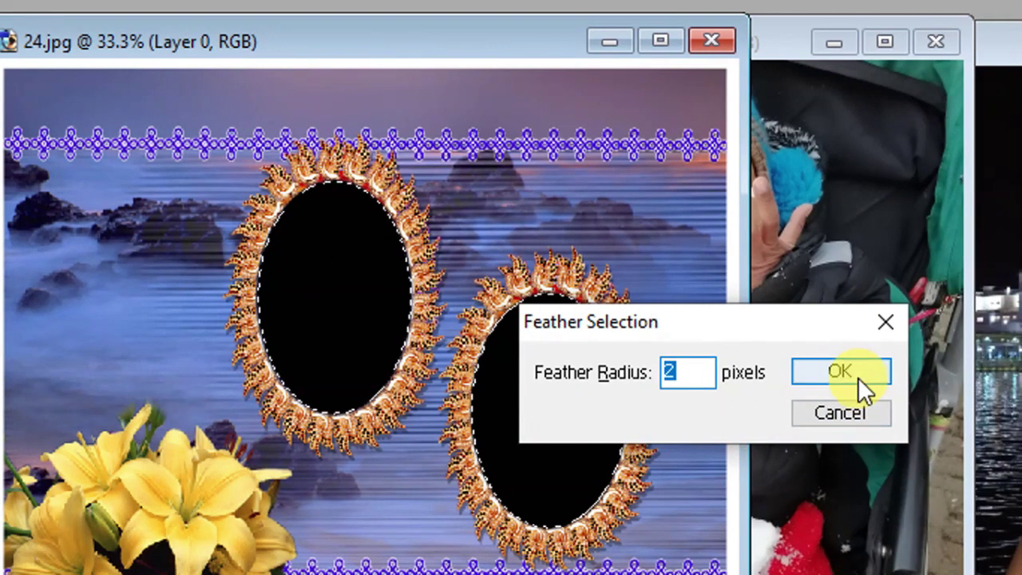
{"action": "left_click", "coordinate": [898, 372]}
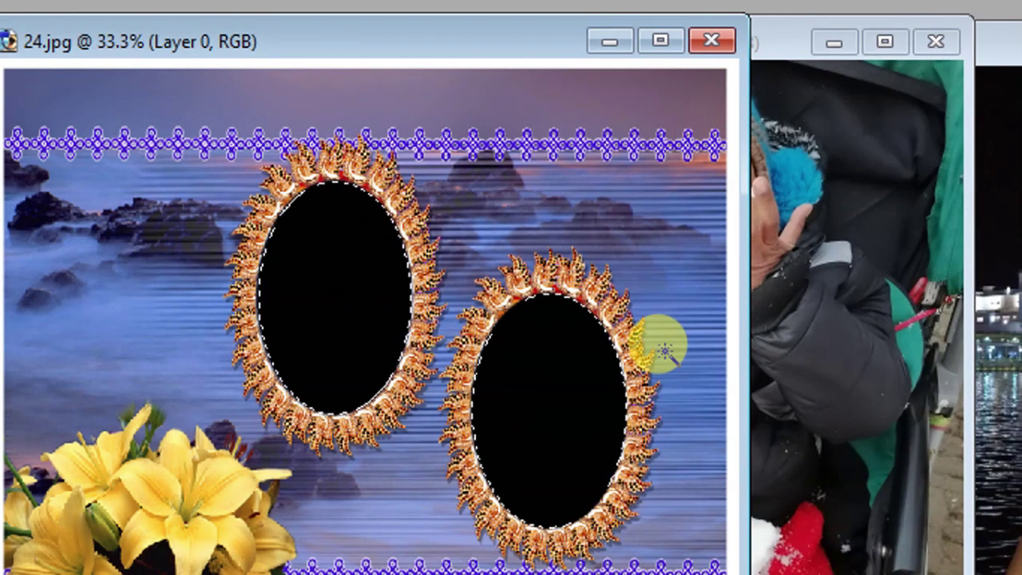
{"action": "key", "text": "Delete"}
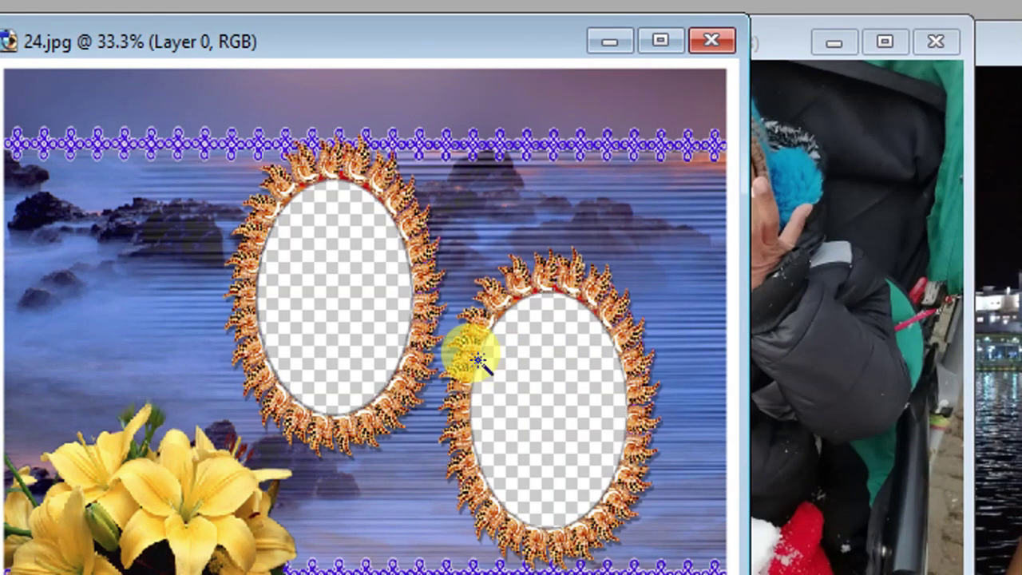
{"action": "left_click", "coordinate": [759, 367]}
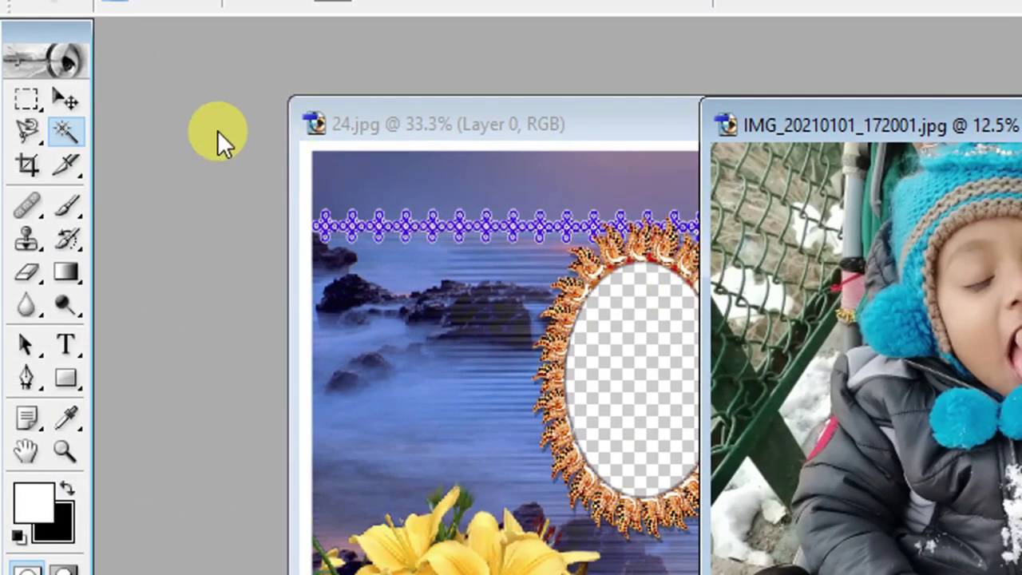
Copy an elliptical selection of the child's face into 24.jpg, beneath frame Layer 0.
{"action": "left_click_drag", "start_coordinate": [32, 96], "coordinate": [116, 130]}
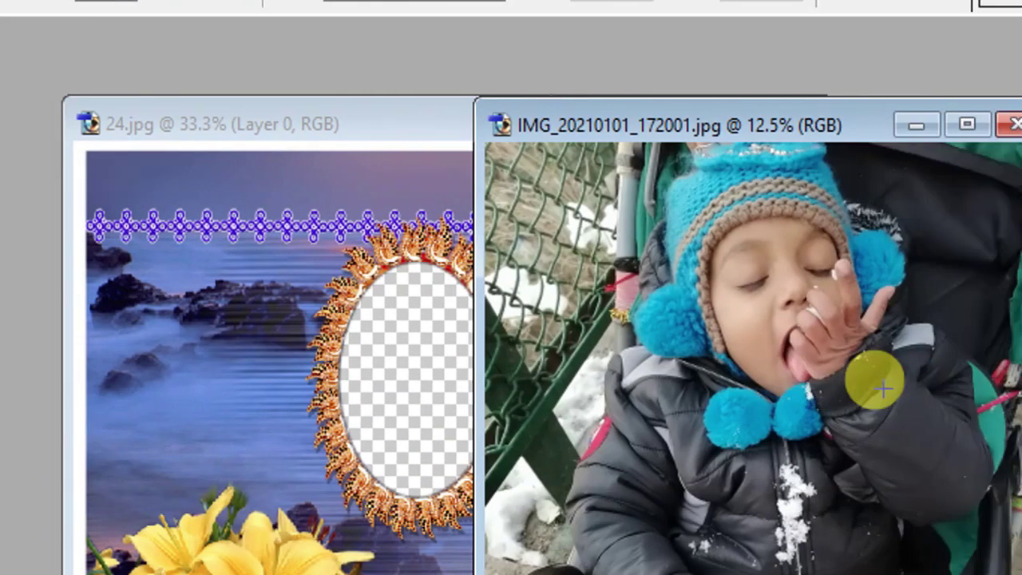
{"action": "left_click_drag", "start_coordinate": [643, 167], "coordinate": [1002, 553]}
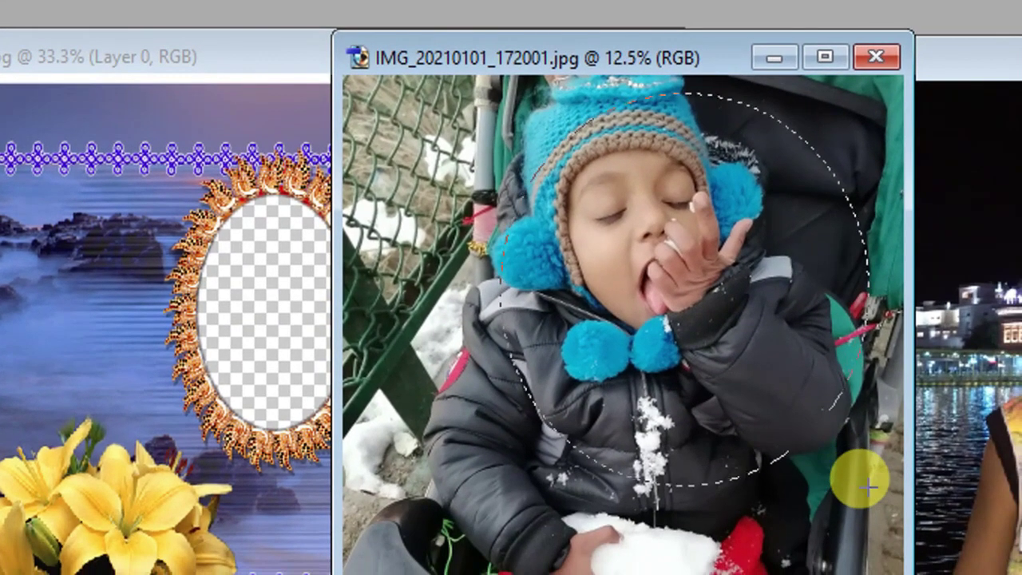
{"action": "left_click_drag", "start_coordinate": [679, 338], "coordinate": [653, 308]}
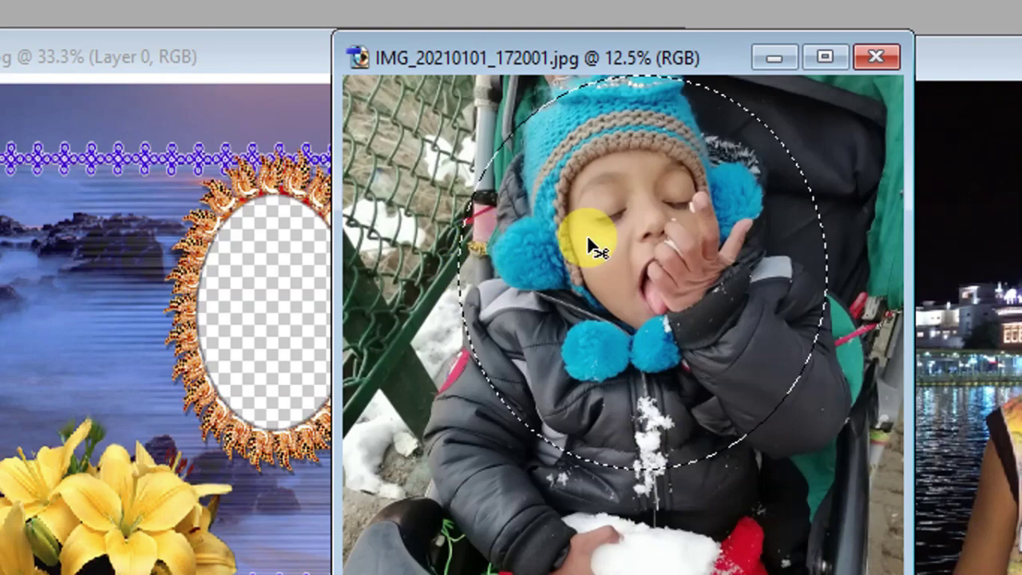
{"action": "left_click_drag", "start_coordinate": [588, 235], "coordinate": [311, 293]}
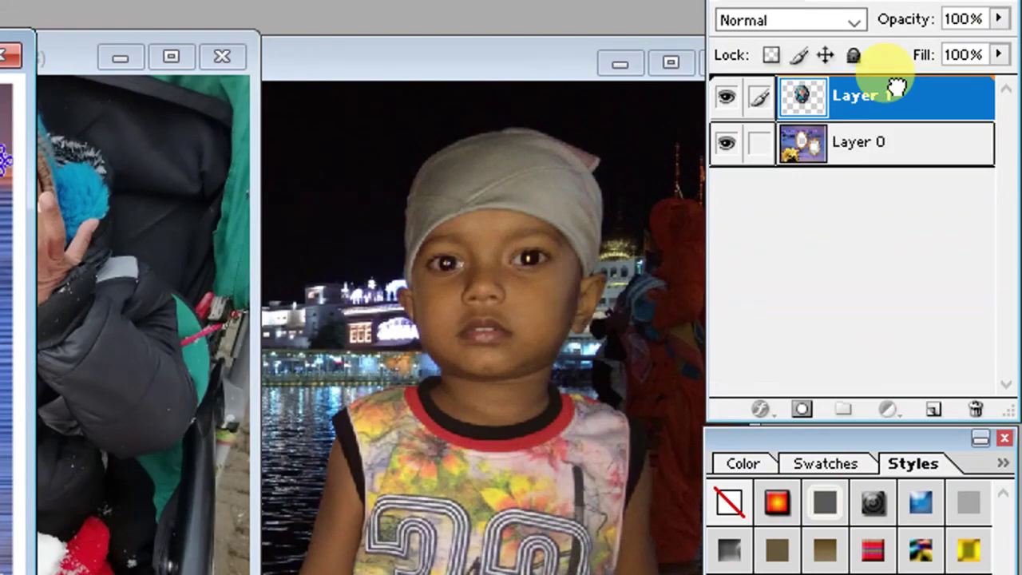
{"action": "left_click_drag", "start_coordinate": [998, 74], "coordinate": [998, 24]}
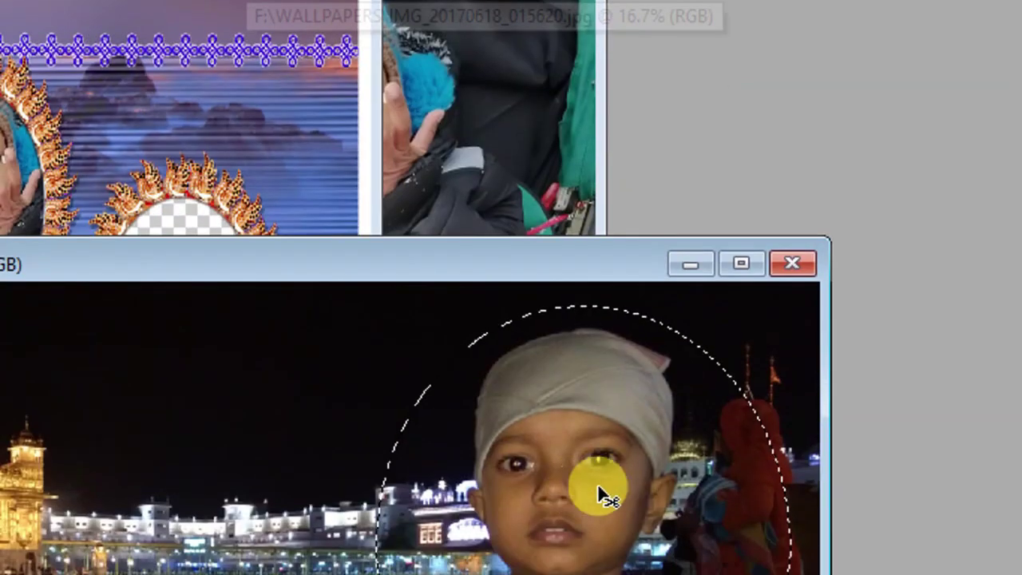
Drag the oval cutout of the Golden Temple child's face into the remaining oval of 24.jpg.
{"action": "mouse_move", "coordinate": [171, 142]}
{"action": "left_mouse_down"}
{"action": "mouse_move", "coordinate": [254, 180]}
{"action": "mouse_move", "coordinate": [151, 232]}
{"action": "mouse_move", "coordinate": [273, 296]}
{"action": "mouse_move", "coordinate": [160, 314]}
{"action": "left_mouse_up"}
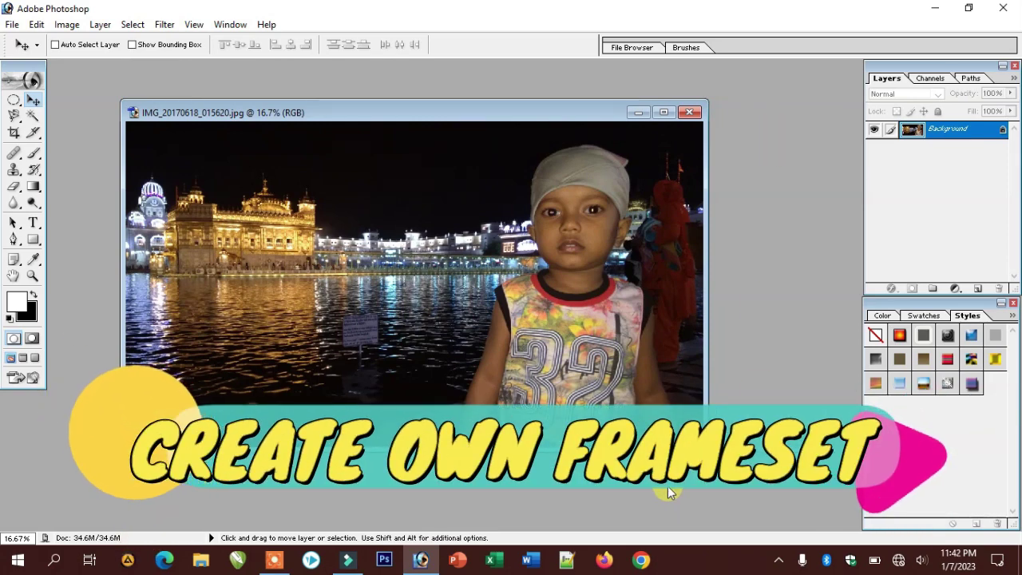
Open 1150024.jpg from the WALLPAPERS folder and move its window up and right.
{"action": "key", "text": "ctrl+o"}
{"action": "scroll", "coordinate": [665, 269], "scroll_direction": "down", "scroll_amount": 2}
{"action": "scroll", "coordinate": [668, 275], "scroll_direction": "down", "scroll_amount": 10}
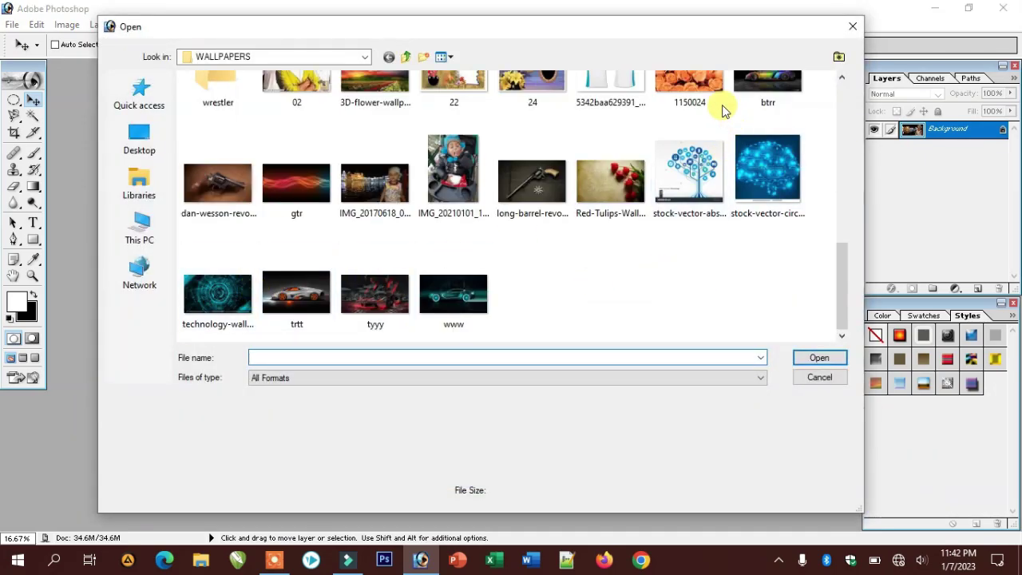
{"action": "double_click", "coordinate": [689, 89]}
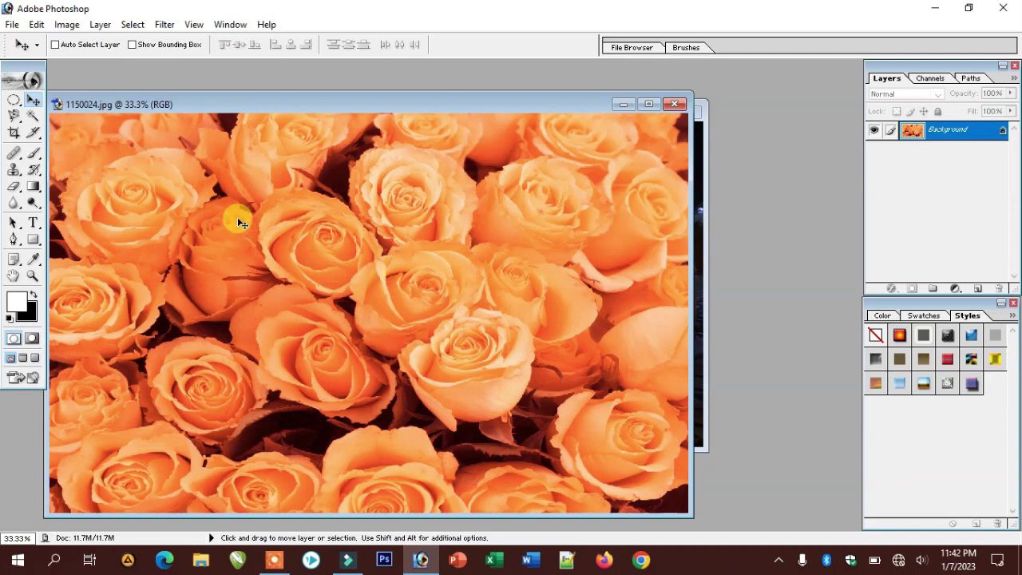
{"action": "left_click_drag", "start_coordinate": [304, 101], "coordinate": [454, 81]}
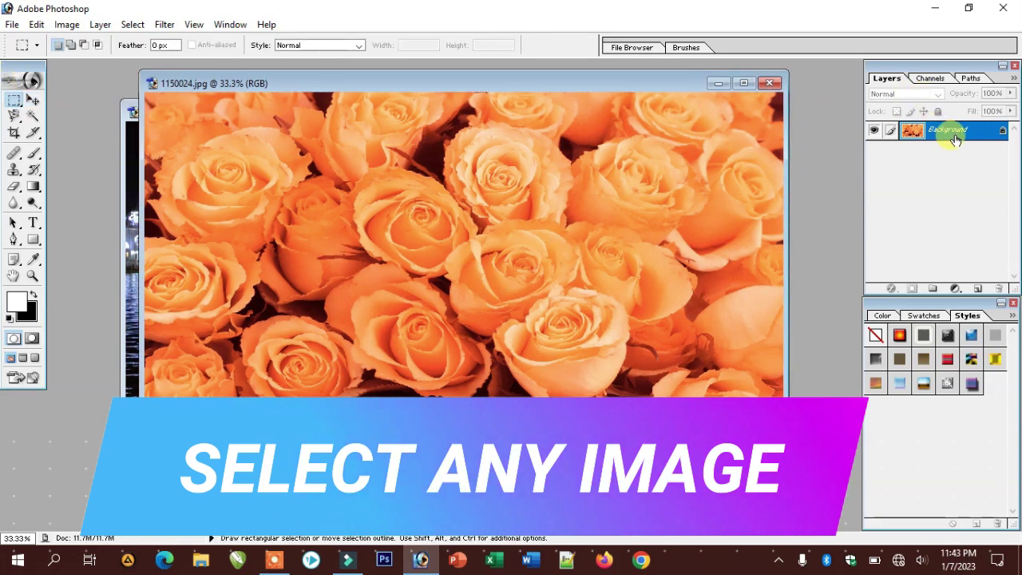
Turn the roses Background into Layer 0 and marquee a rectangle inset evenly, checking with rulers.
{"action": "double_click", "coordinate": [956, 134]}
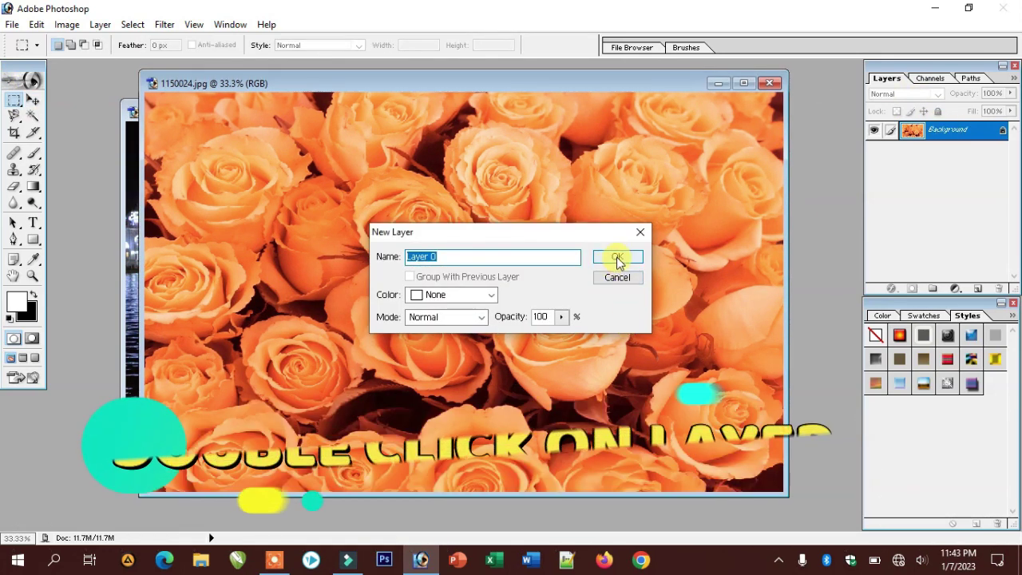
{"action": "left_click", "coordinate": [617, 256]}
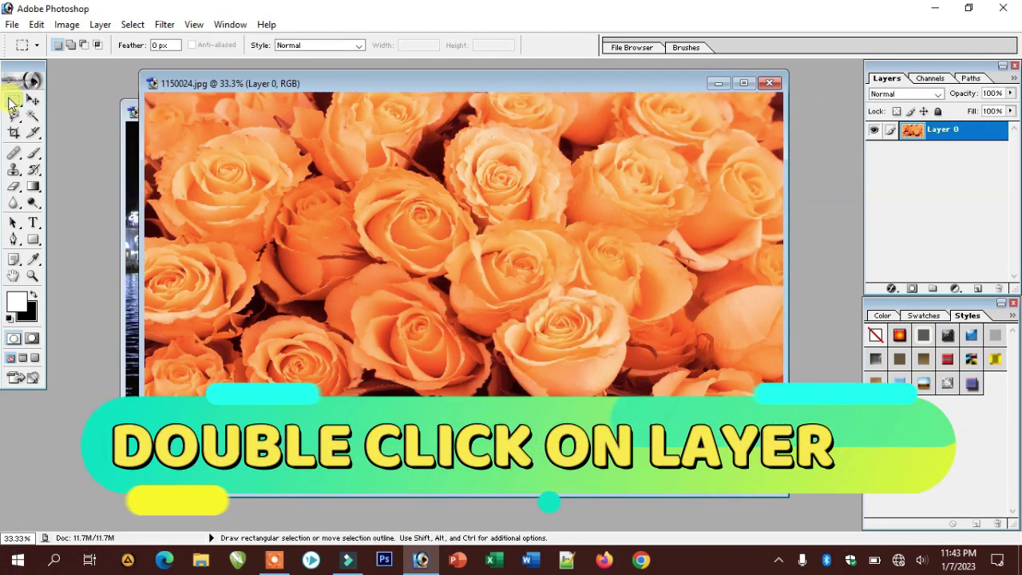
{"action": "mouse_move", "coordinate": [162, 104]}
{"action": "left_mouse_down"}
{"action": "mouse_move", "coordinate": [554, 320]}
{"action": "mouse_move", "coordinate": [761, 471]}
{"action": "left_mouse_up"}
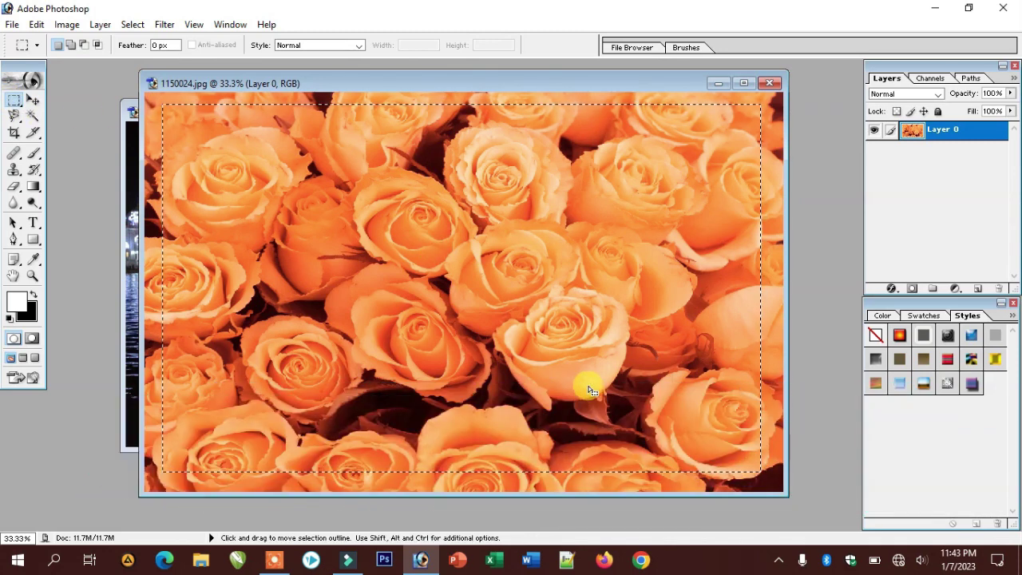
{"action": "left_click_drag", "start_coordinate": [580, 386], "coordinate": [582, 385]}
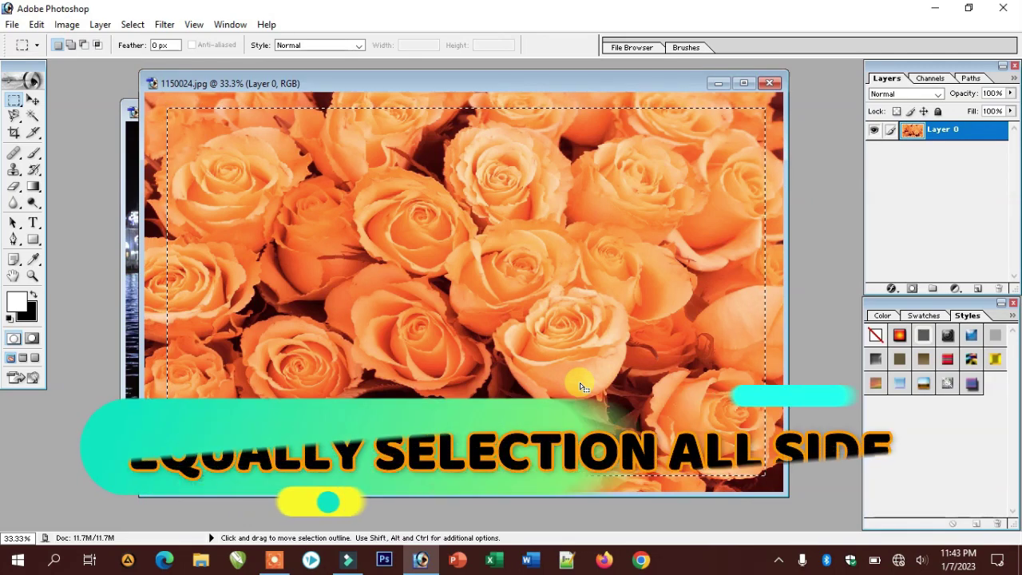
{"action": "key", "text": "ctrl+r"}
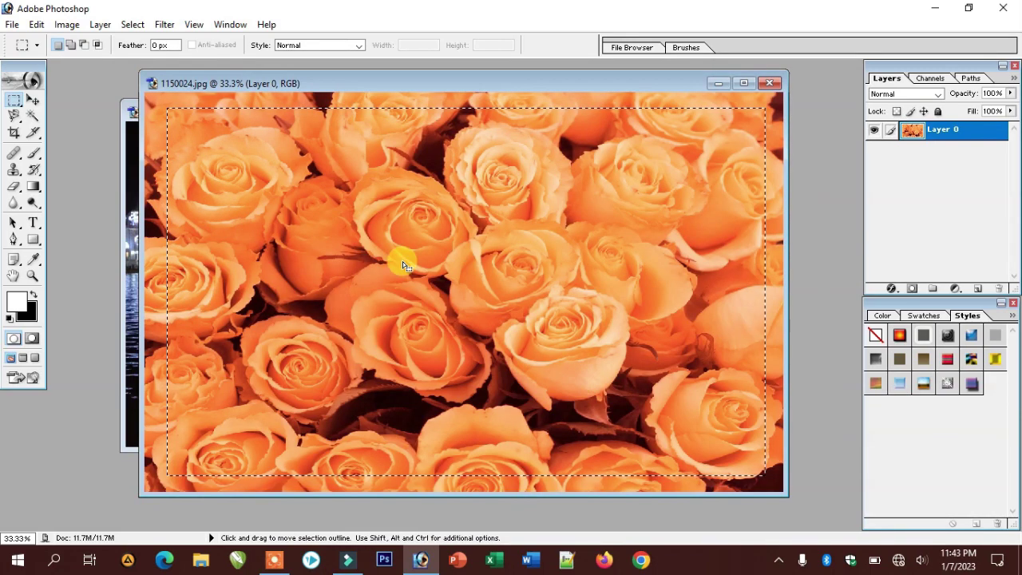
Cut the selected centre to Layer 1 via Layer via Cut, then delete Layer 1.
{"action": "right_click", "coordinate": [416, 251]}
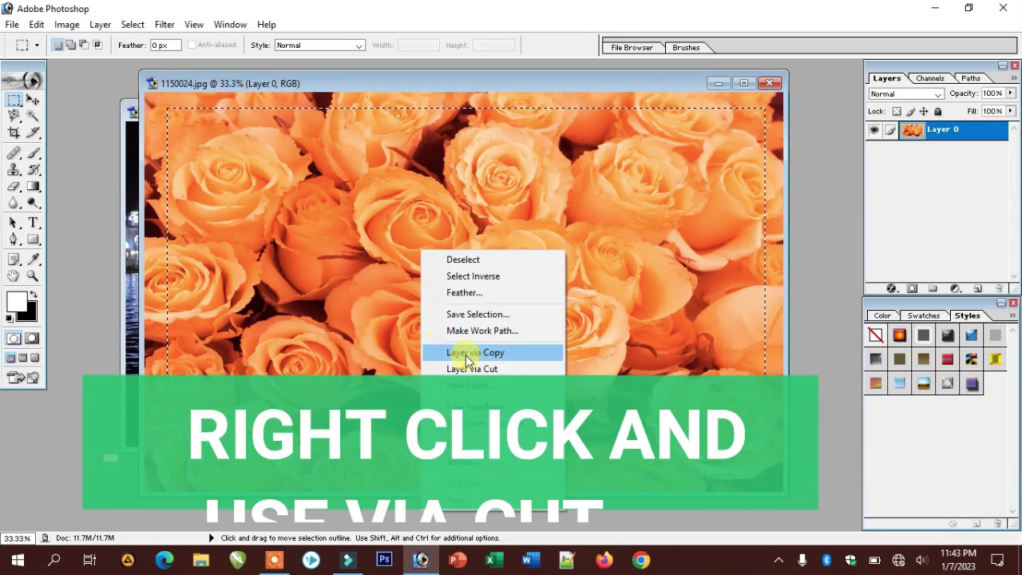
{"action": "left_click", "coordinate": [510, 371]}
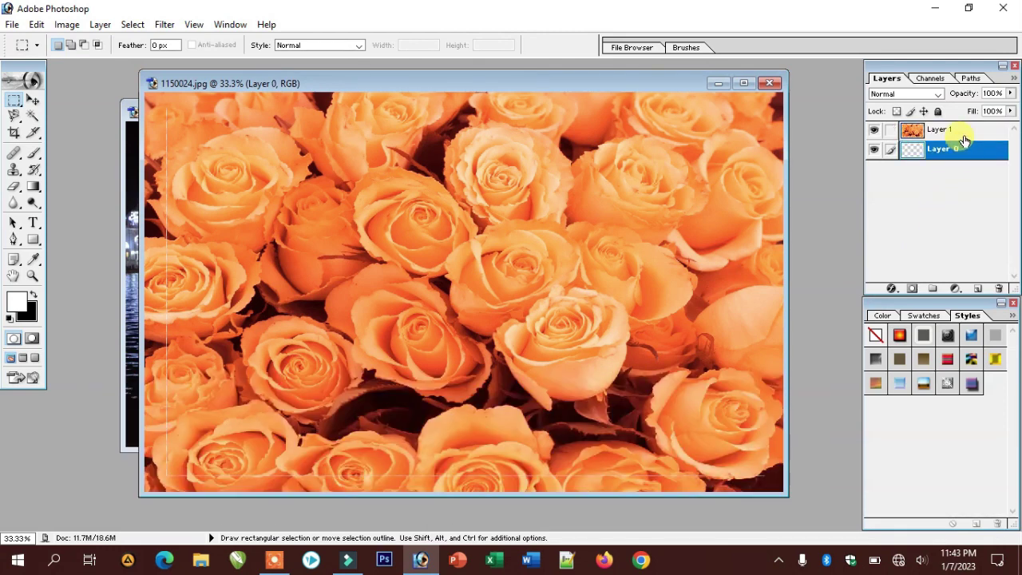
{"action": "left_click", "coordinate": [997, 288]}
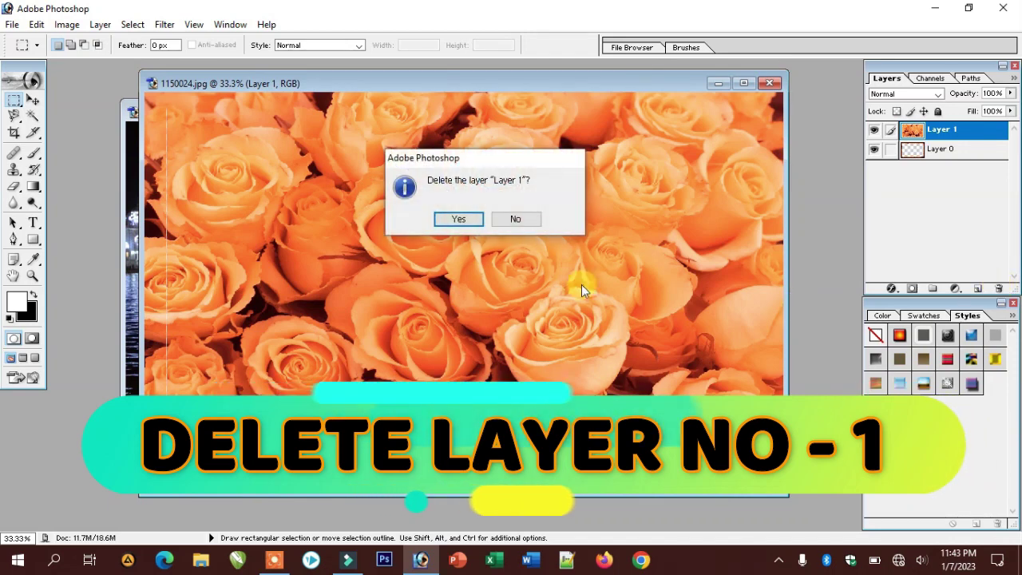
{"action": "left_click", "coordinate": [457, 221]}
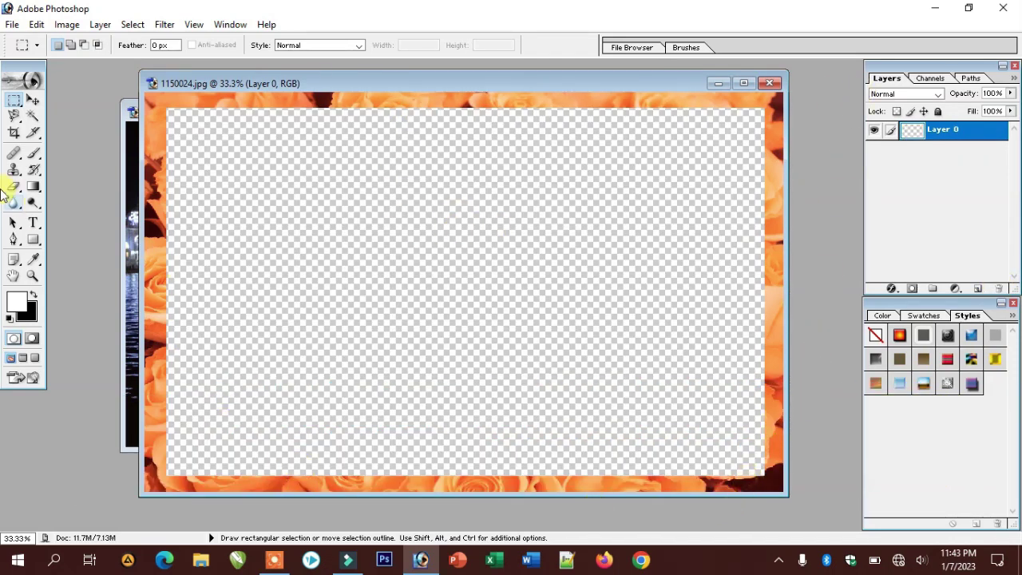
{"action": "left_click", "coordinate": [34, 99]}
Drag the rose frame onto the temple child photo and Free Transform it to the photo's edges.
{"action": "mouse_move", "coordinate": [308, 83]}
{"action": "left_mouse_down"}
{"action": "mouse_move", "coordinate": [284, 292]}
{"action": "mouse_move", "coordinate": [296, 189]}
{"action": "left_mouse_up"}
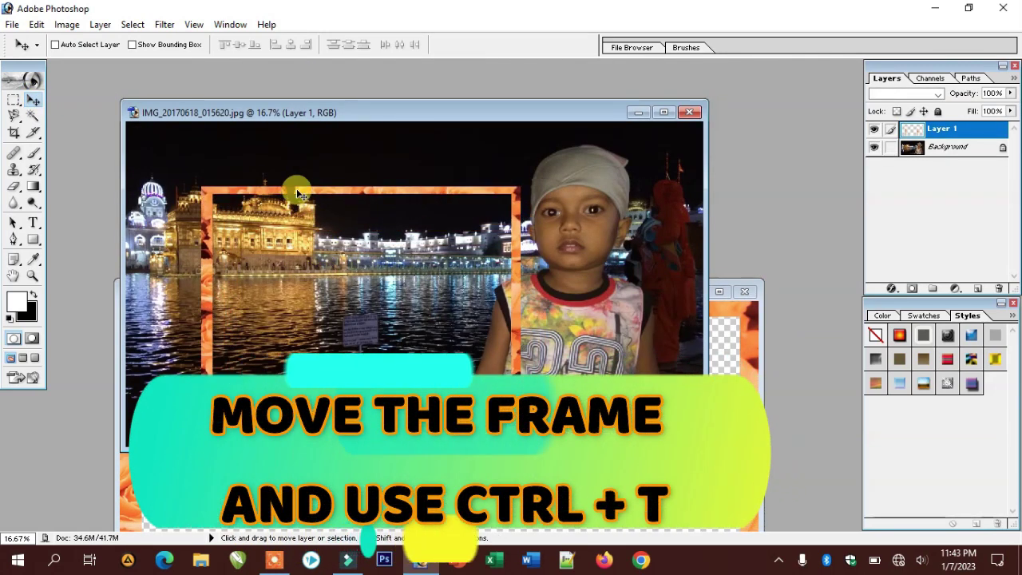
{"action": "key", "text": "ctrl+t"}
{"action": "mouse_move", "coordinate": [376, 322]}
{"action": "left_mouse_down"}
{"action": "mouse_move", "coordinate": [348, 274]}
{"action": "mouse_move", "coordinate": [308, 256]}
{"action": "left_mouse_up"}
{"action": "mouse_move", "coordinate": [445, 312]}
{"action": "left_mouse_down"}
{"action": "mouse_move", "coordinate": [565, 361]}
{"action": "mouse_move", "coordinate": [707, 443]}
{"action": "left_mouse_up"}
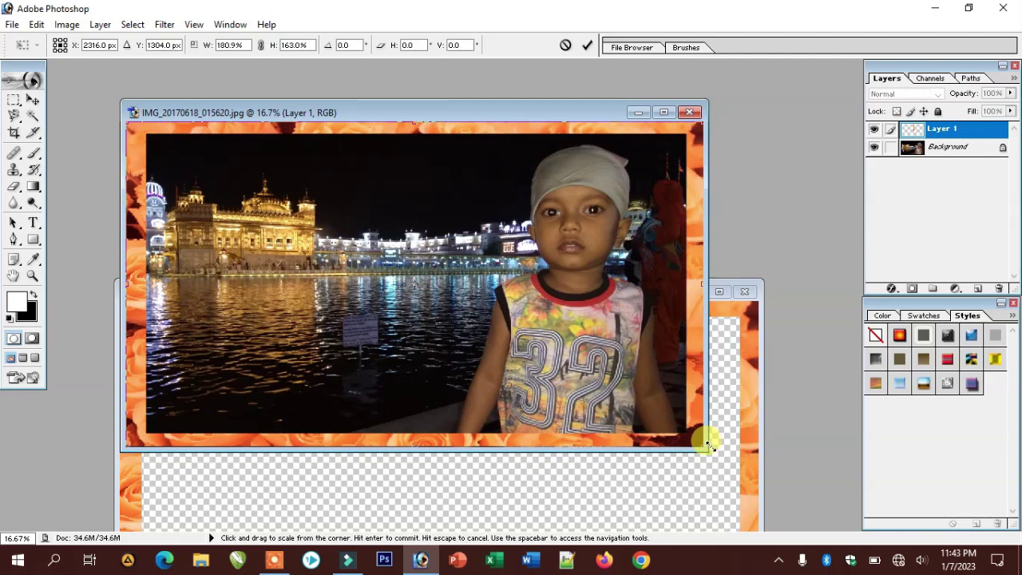
{"action": "left_click_drag", "start_coordinate": [699, 443], "coordinate": [695, 435]}
{"action": "key", "text": "Return"}
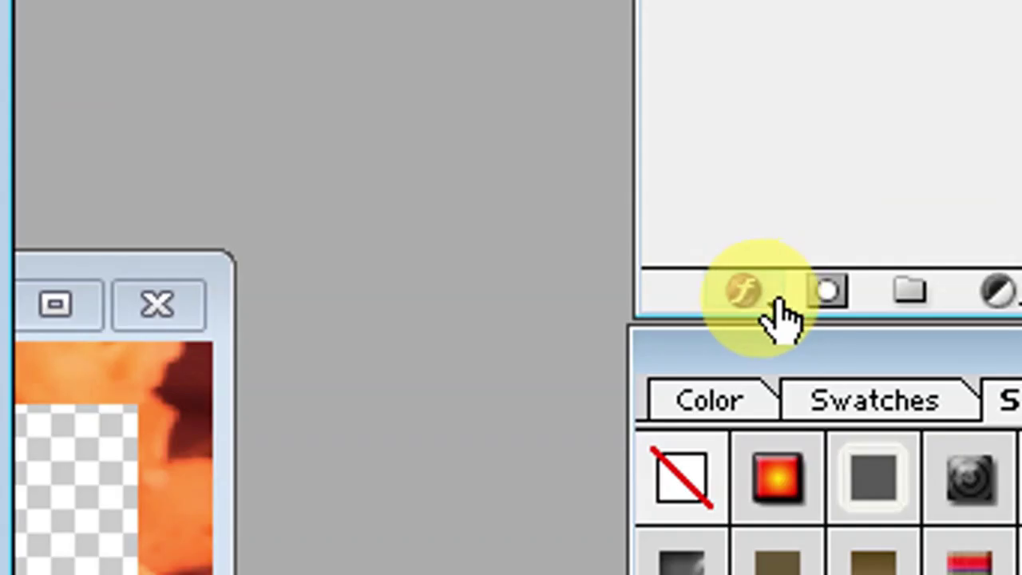
Add Bevel and Emboss to the rose frame layer and raise its size to 43 px.
{"action": "left_click", "coordinate": [896, 289]}
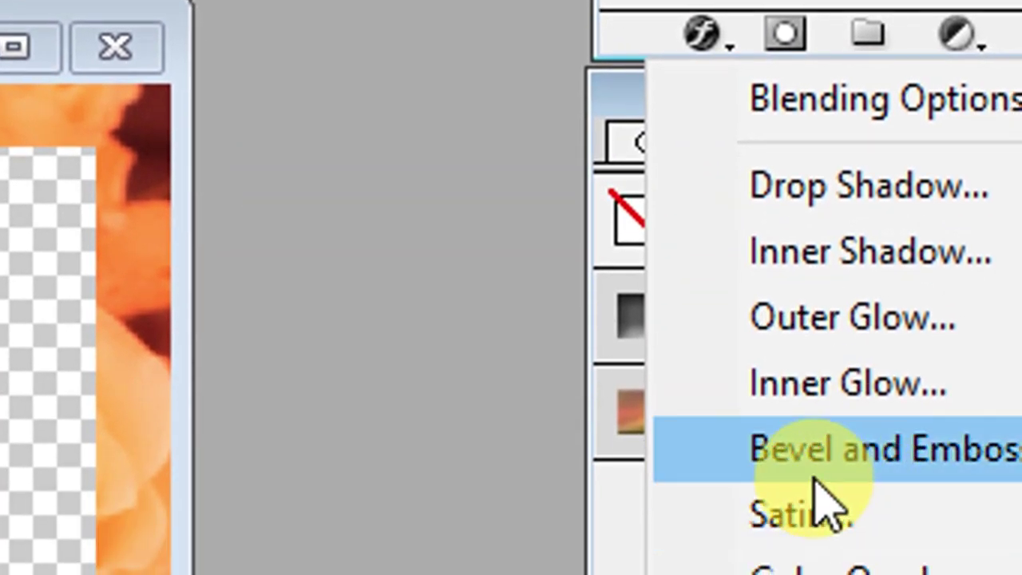
{"action": "left_click", "coordinate": [822, 455]}
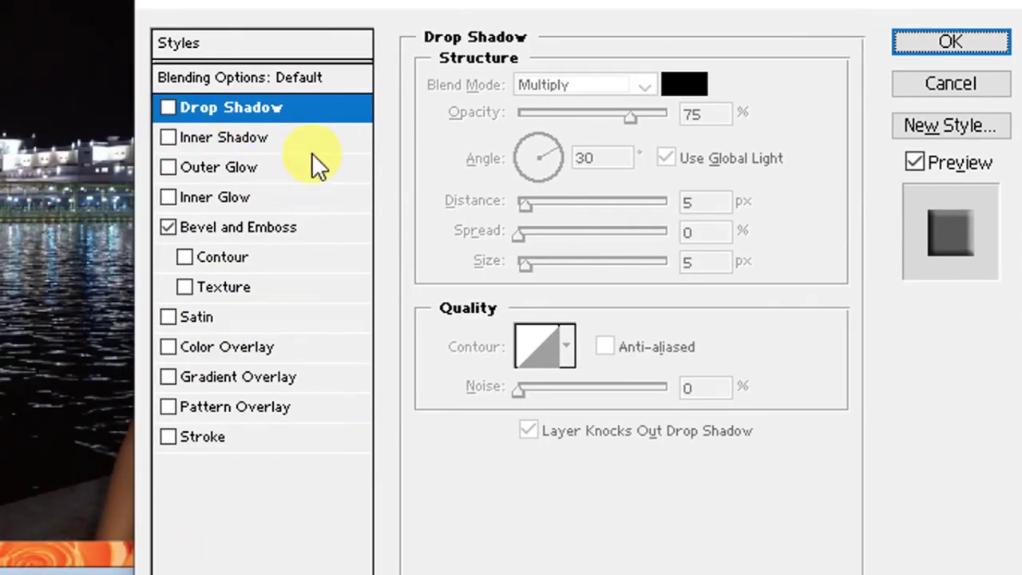
{"action": "left_click", "coordinate": [227, 234]}
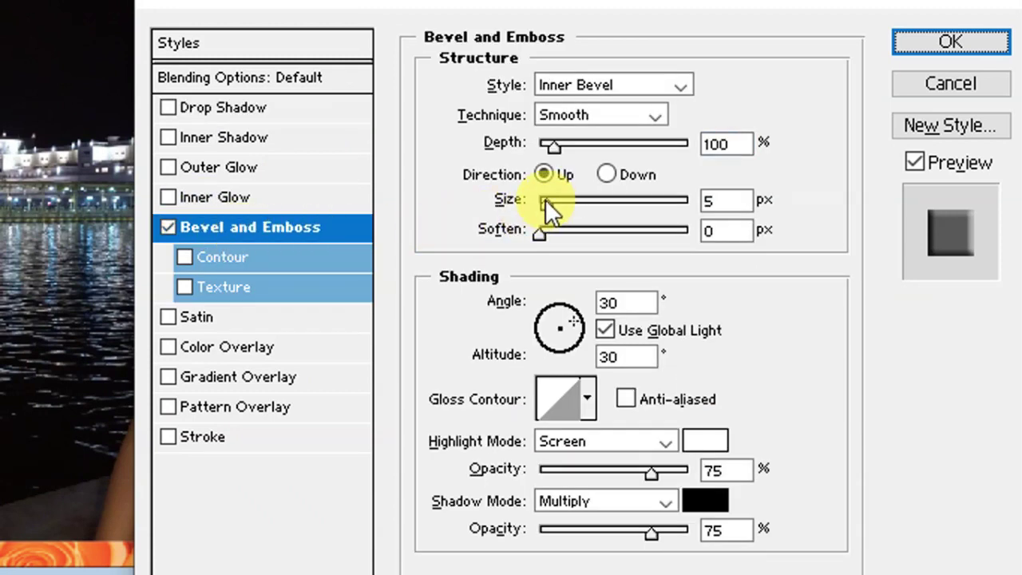
{"action": "left_click_drag", "start_coordinate": [545, 198], "coordinate": [564, 200]}
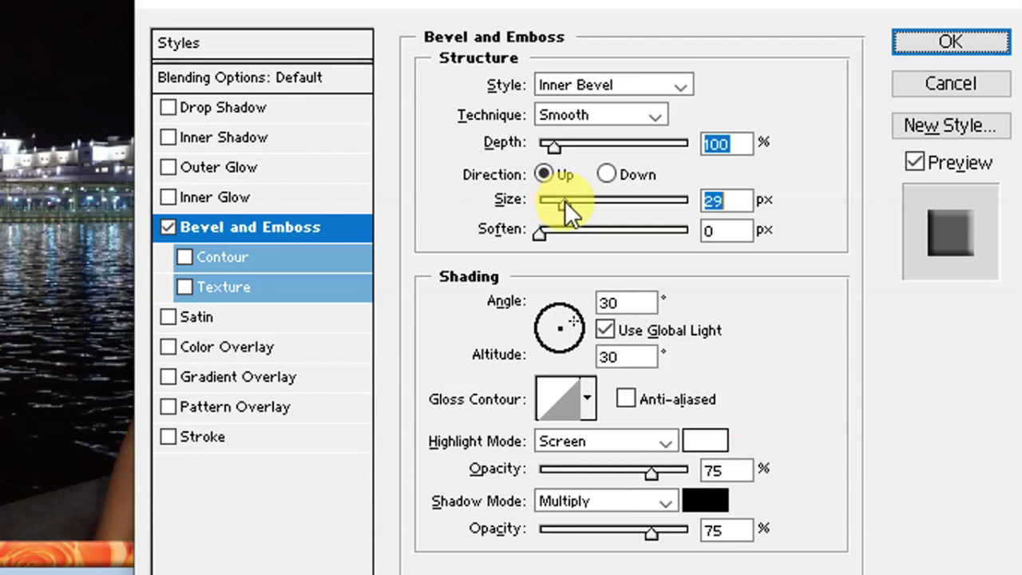
{"action": "left_click_drag", "start_coordinate": [565, 200], "coordinate": [571, 202]}
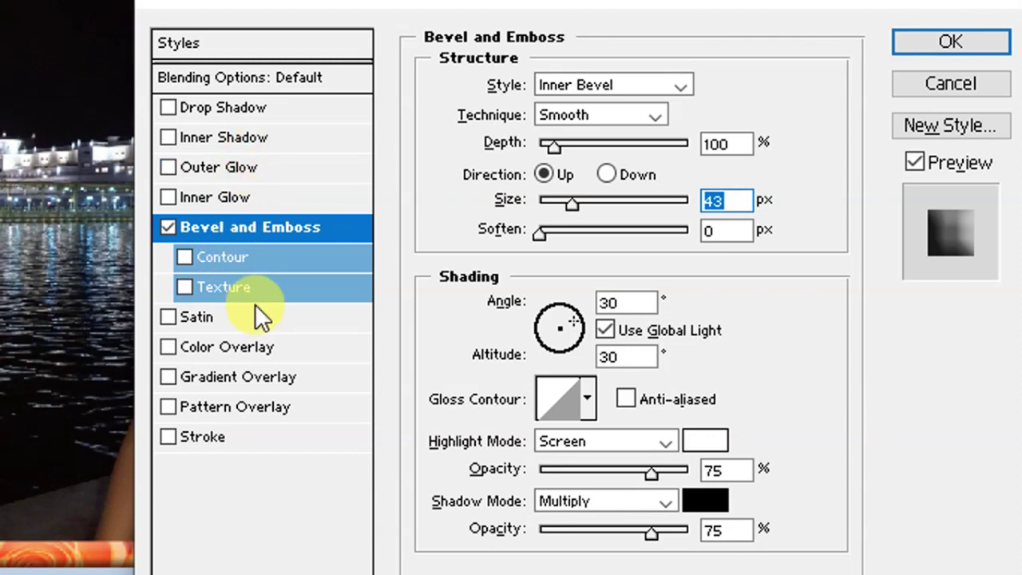
Add a red-green preset Gradient Overlay to the frame, leaving Stroke off, and confirm with OK.
{"action": "left_click", "coordinate": [220, 433]}
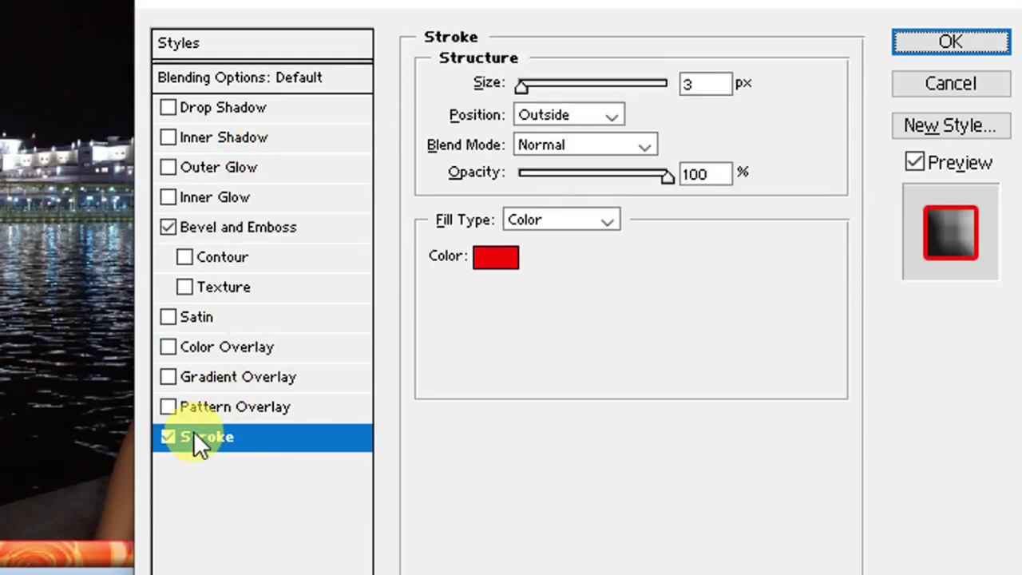
{"action": "left_click", "coordinate": [173, 438]}
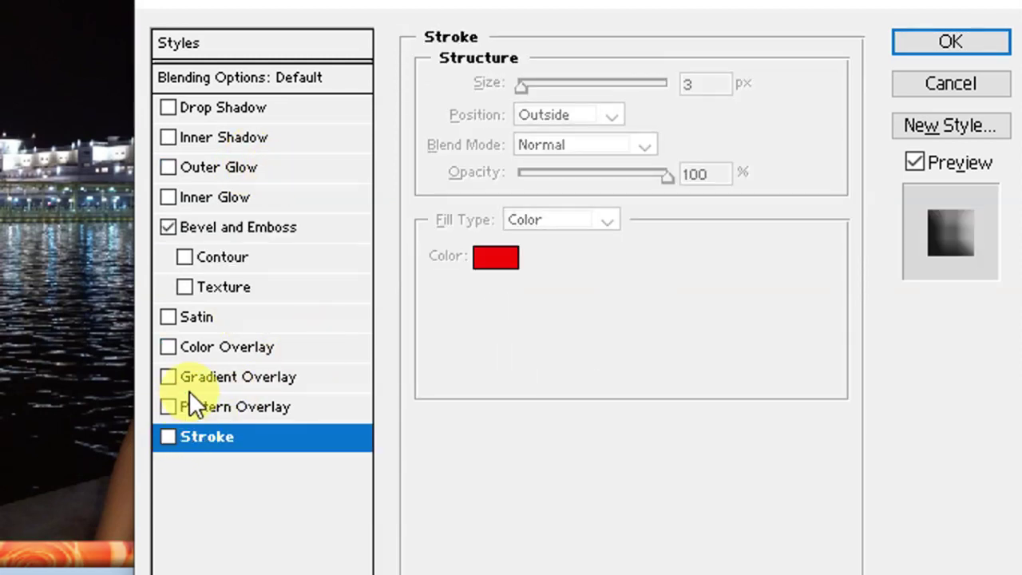
{"action": "left_click", "coordinate": [243, 378]}
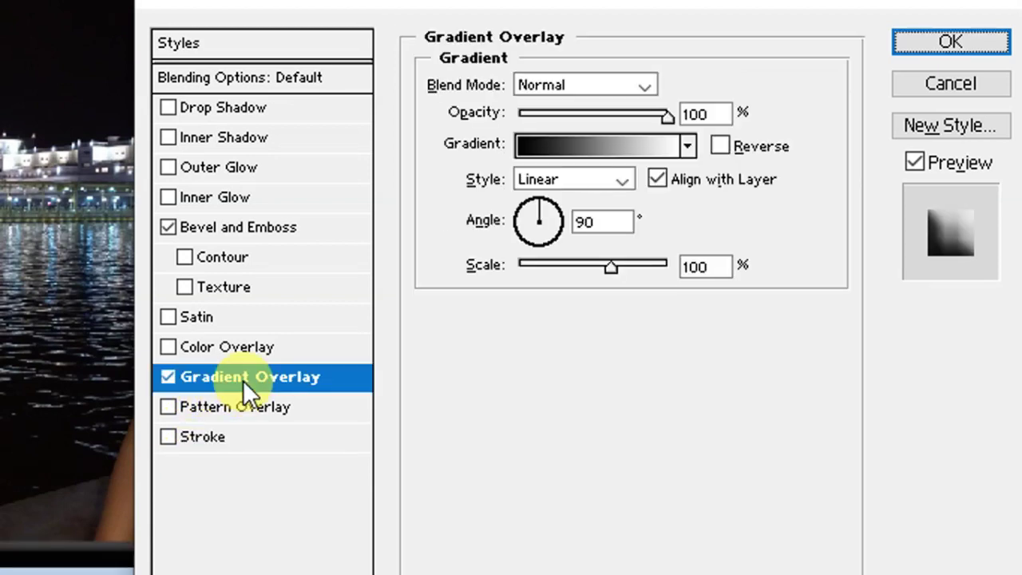
{"action": "left_click", "coordinate": [686, 146]}
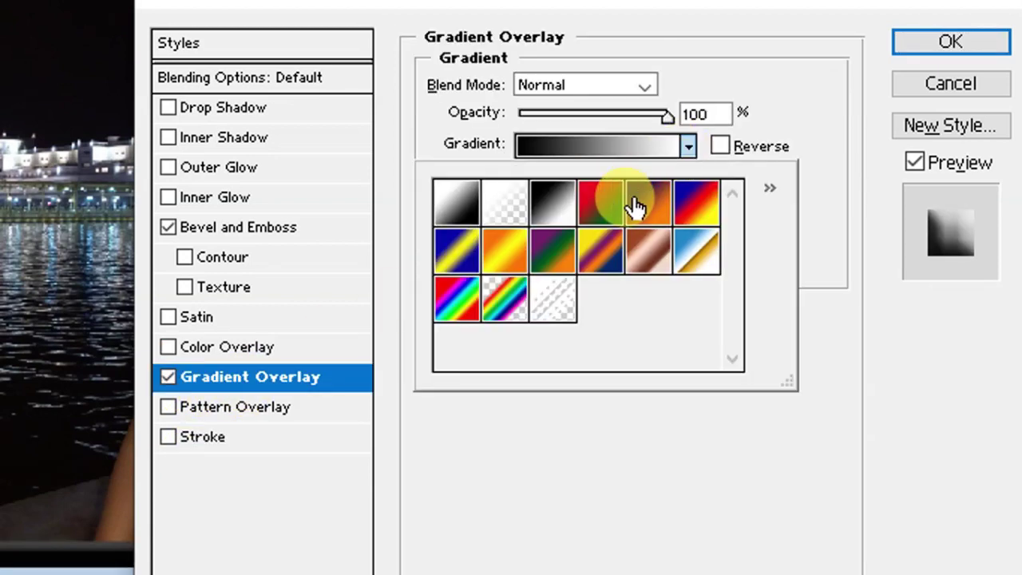
{"action": "left_click", "coordinate": [563, 249]}
{"action": "left_click", "coordinate": [599, 210]}
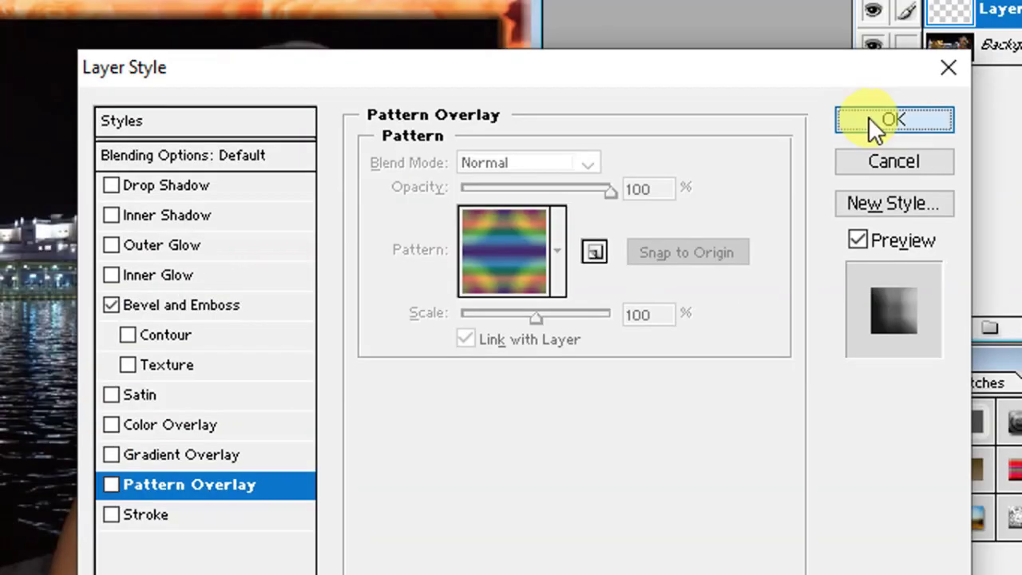
{"action": "left_click", "coordinate": [950, 41]}
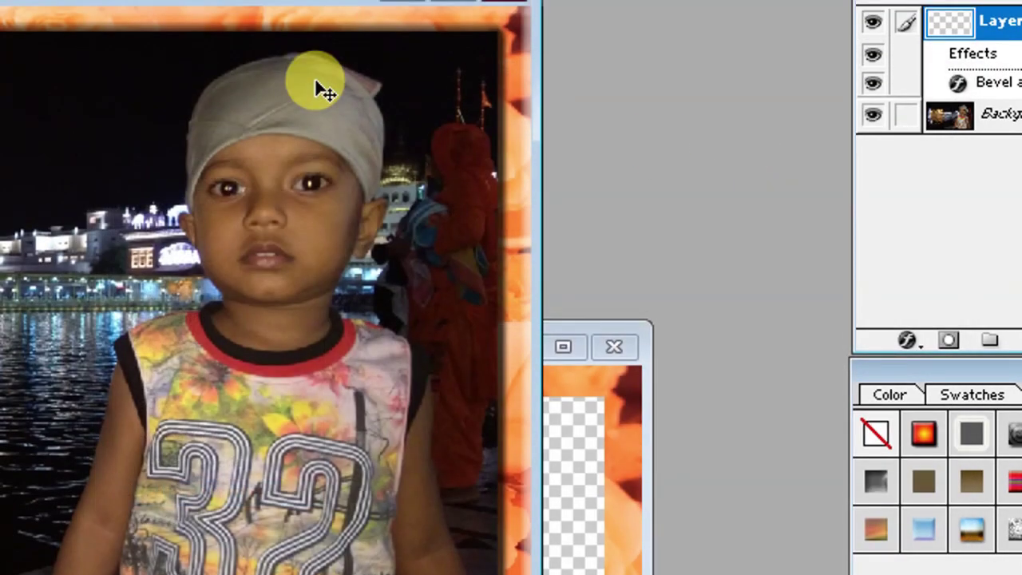